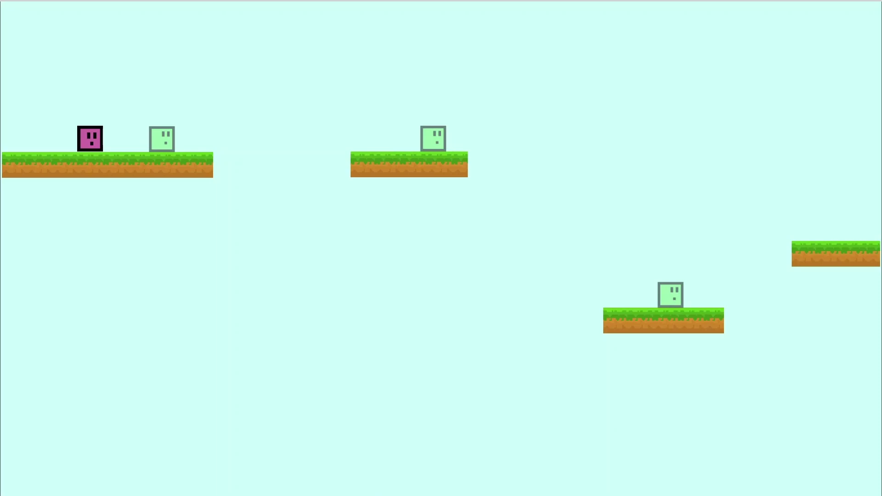
{"action": "key", "text": "Right"}
{"action": "key", "text": "Up"}
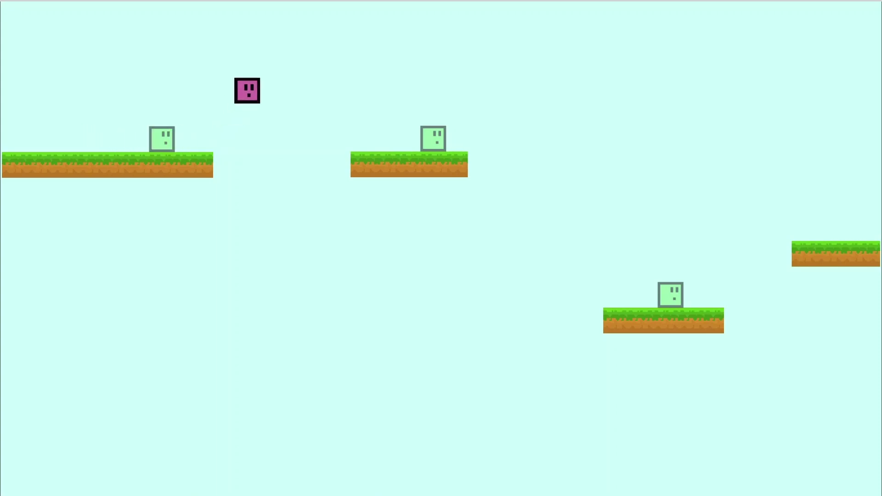
{"action": "key", "text": "Up"}
{"action": "key", "text": "Left"}
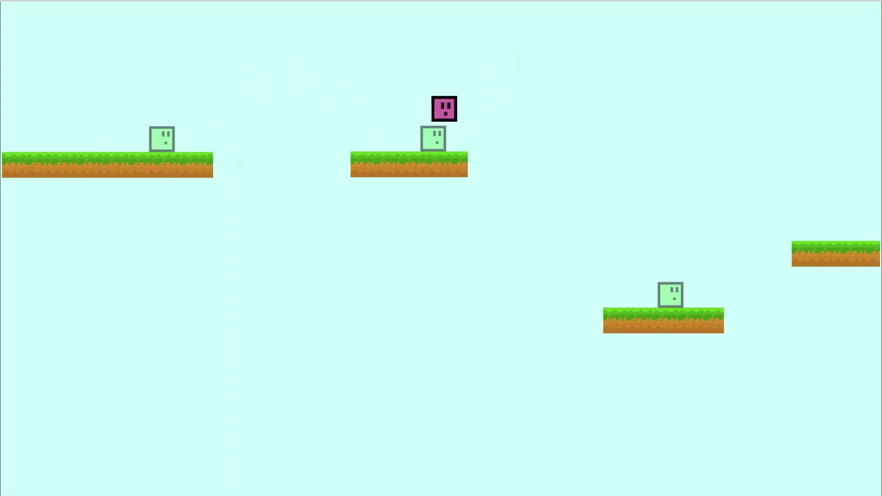
{"action": "key", "text": "Up"}
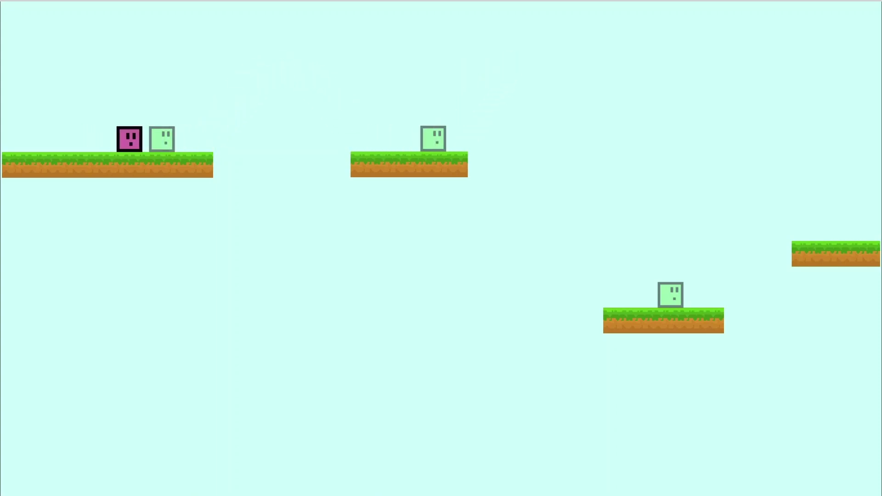
{"action": "key", "text": "Right"}
{"action": "key", "text": "Up"}
{"action": "key", "text": "Up"}
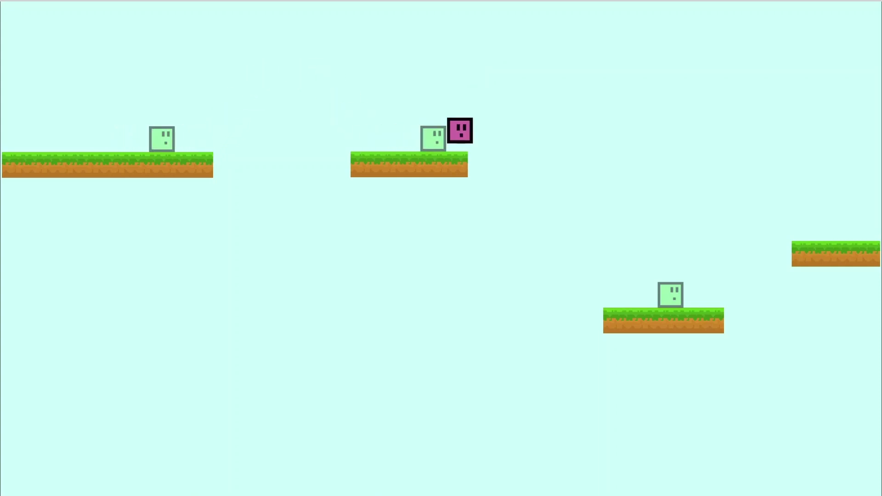
{"action": "key", "text": "Right"}
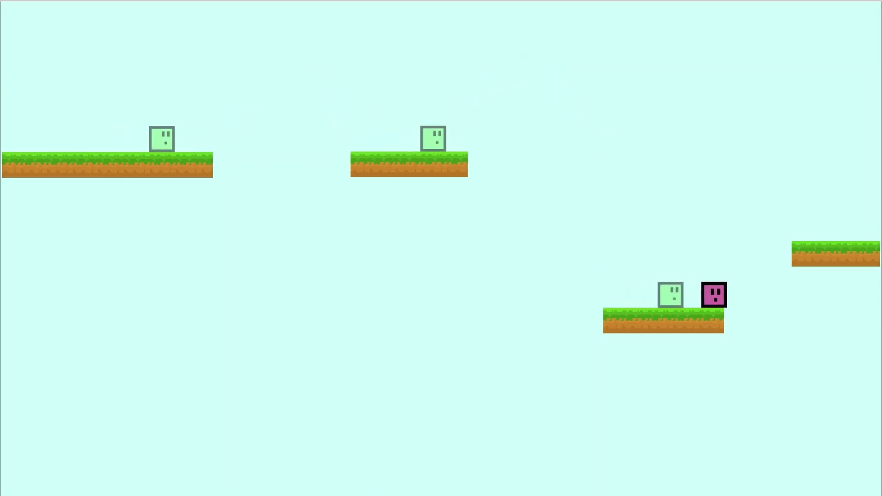
{"action": "key", "text": "Up"}
{"action": "key", "text": "Left"}
{"action": "key", "text": "Up"}
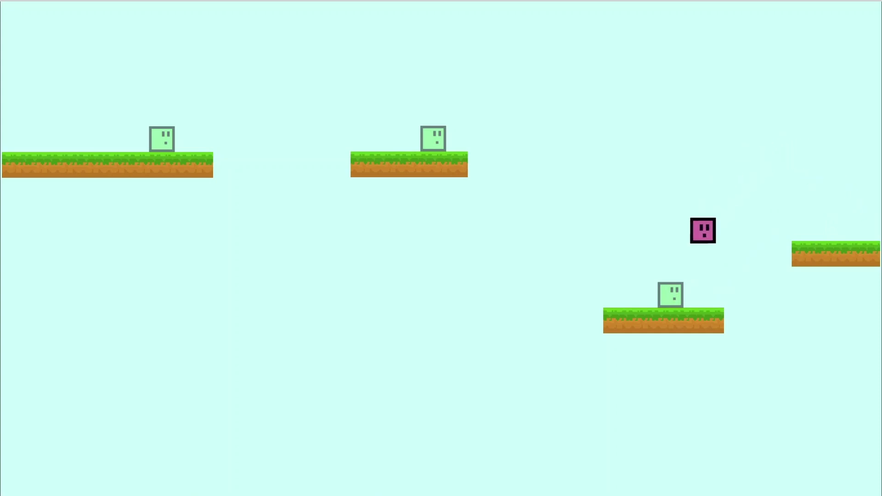
{"action": "key", "text": "Right"}
{"action": "key", "text": "Up"}
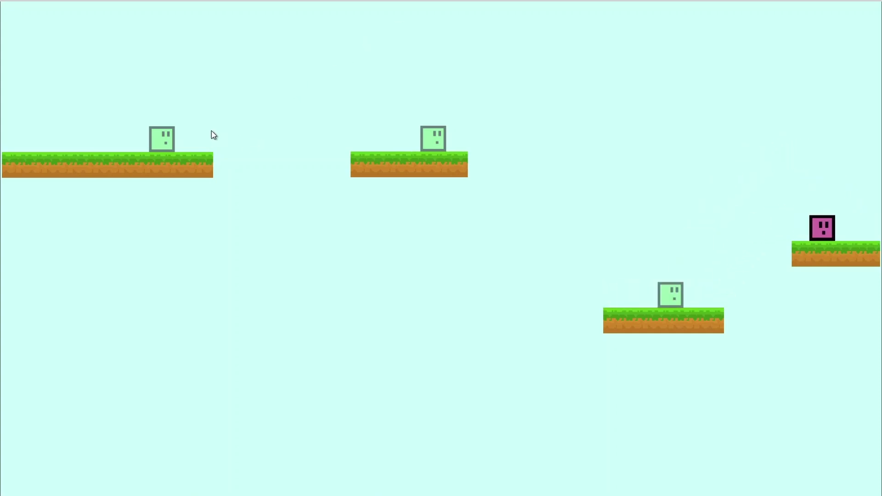
Step: Trigger the jump trajectory display for the green Flint characters on the first, second and third platforms
{"action": "left_click", "coordinate": [163, 140]}
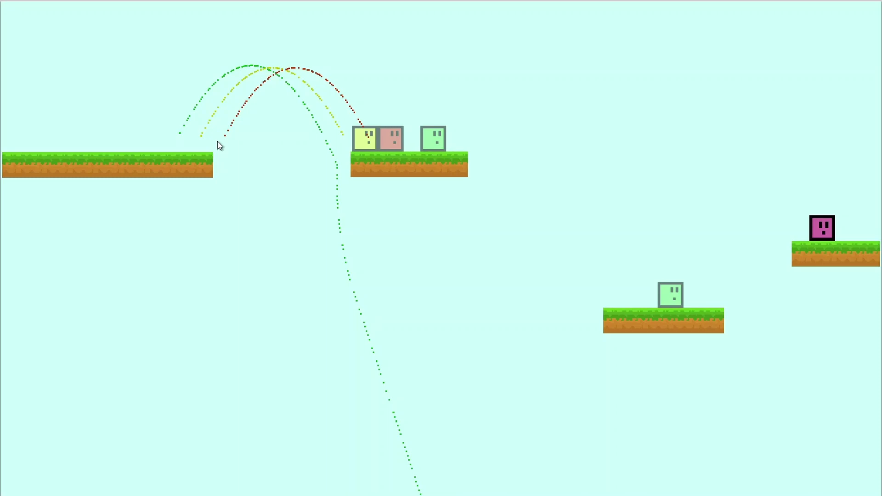
{"action": "left_click", "coordinate": [431, 140]}
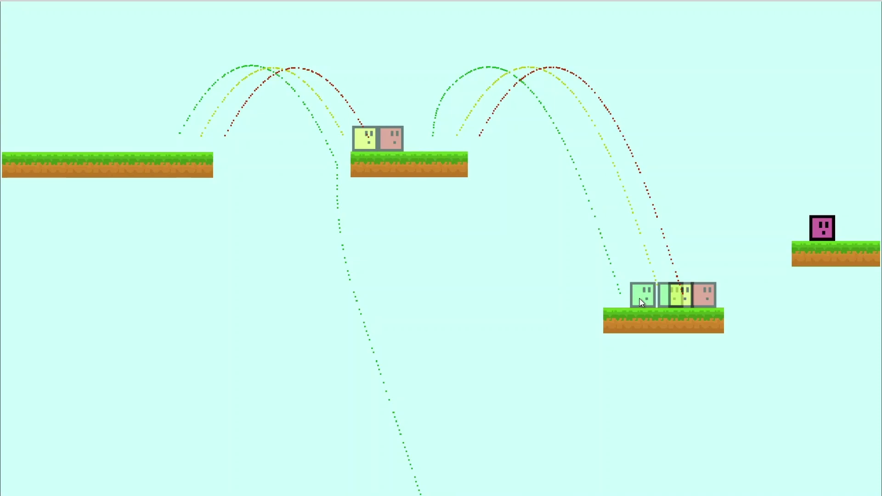
{"action": "left_click", "coordinate": [667, 299]}
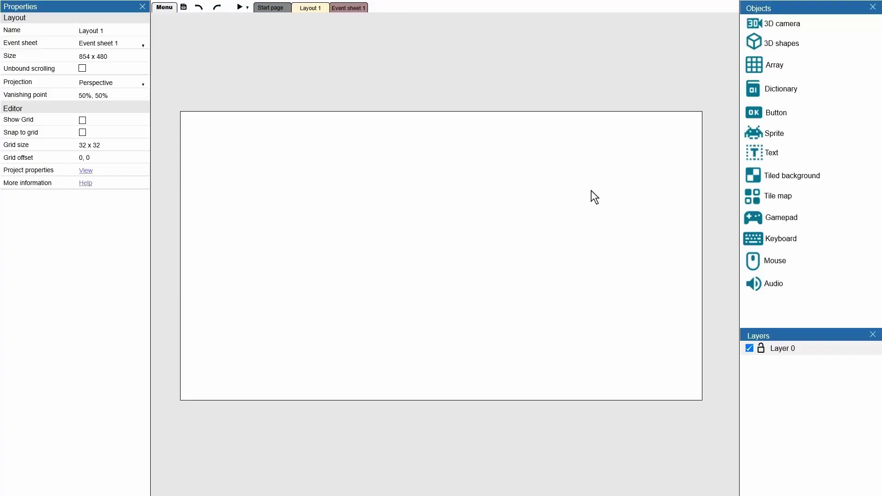
Step: Cover Layout 1 with a yellow tiled background and place heart sprites and a text object on it
{"action": "left_click_drag", "start_coordinate": [753, 175], "coordinate": [701, 399]}
{"action": "left_click_drag", "start_coordinate": [753, 134], "coordinate": [618, 207]}
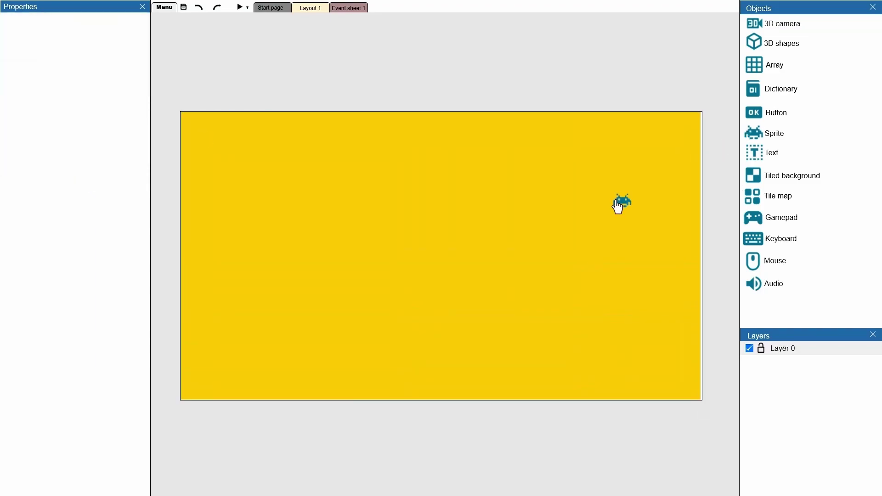
{"action": "left_click_drag", "start_coordinate": [753, 156], "coordinate": [485, 204]}
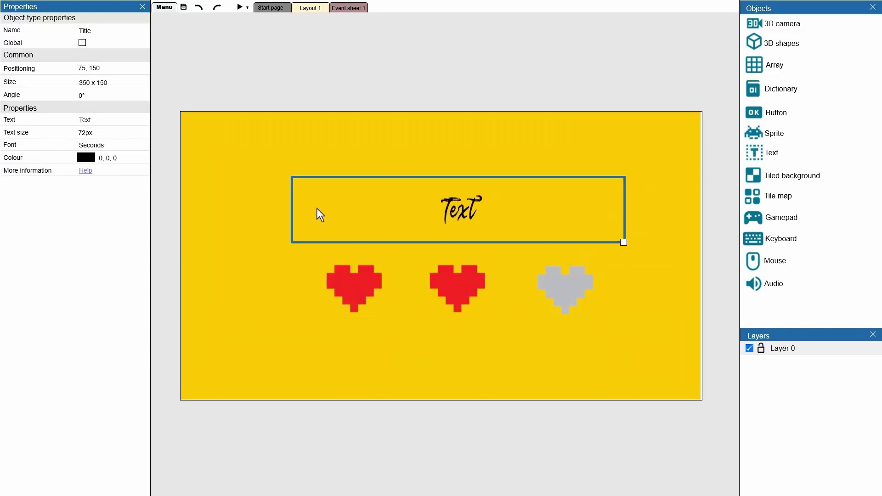
Step: Set the text of the Title object to "Game Design With Reilly"
{"action": "left_click", "coordinate": [105, 120]}
{"action": "type", "text": "Game Design With Reilly"}
{"action": "key", "text": "Return"}
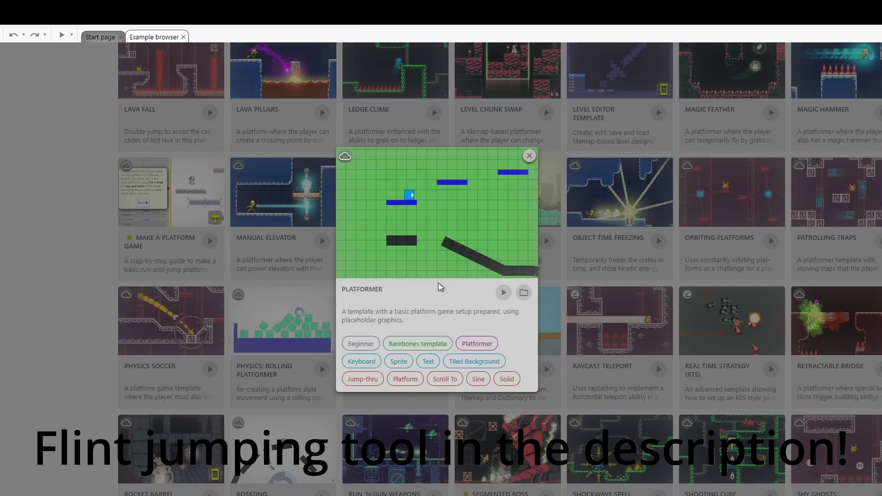
Step: Open the Platformer template and copy Flint, FlintSensor and FlintTrail from the Flint project into its Object types folder
{"action": "left_click", "coordinate": [522, 293]}
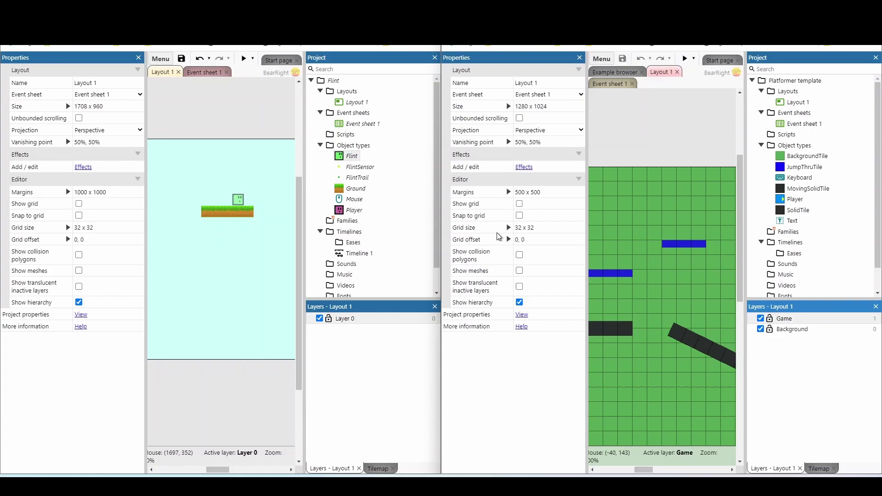
{"action": "left_click", "coordinate": [348, 156]}
{"action": "left_click", "coordinate": [355, 178], "text": "shift"}
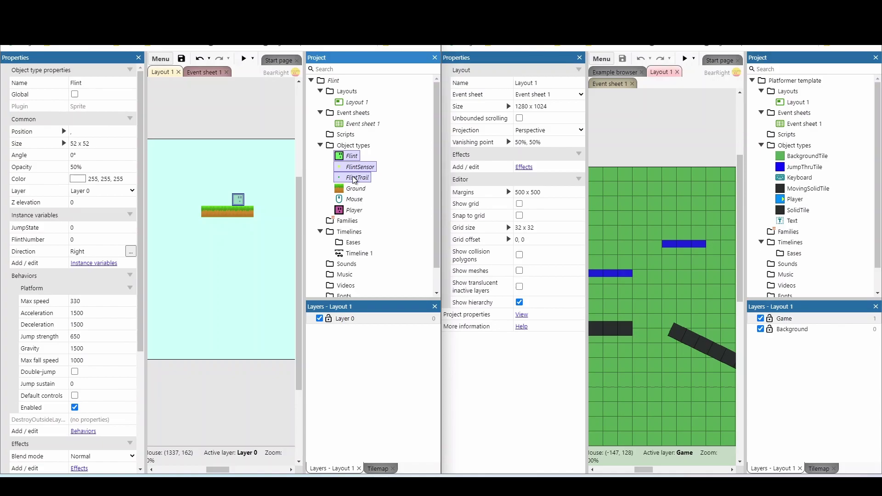
{"action": "right_click", "coordinate": [354, 180]}
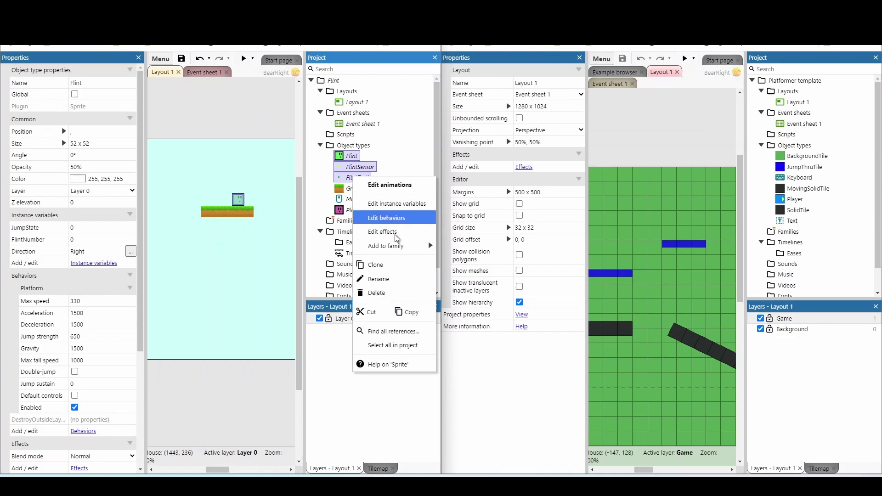
{"action": "left_click", "coordinate": [406, 312]}
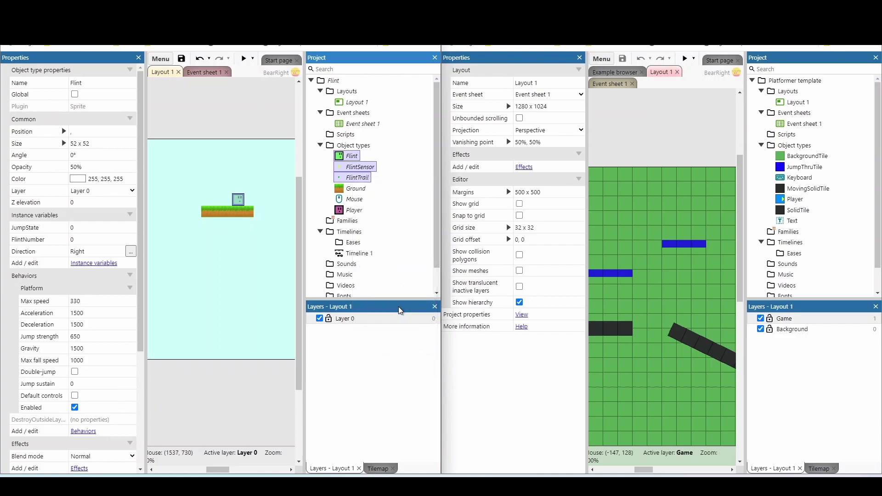
{"action": "right_click", "coordinate": [793, 149]}
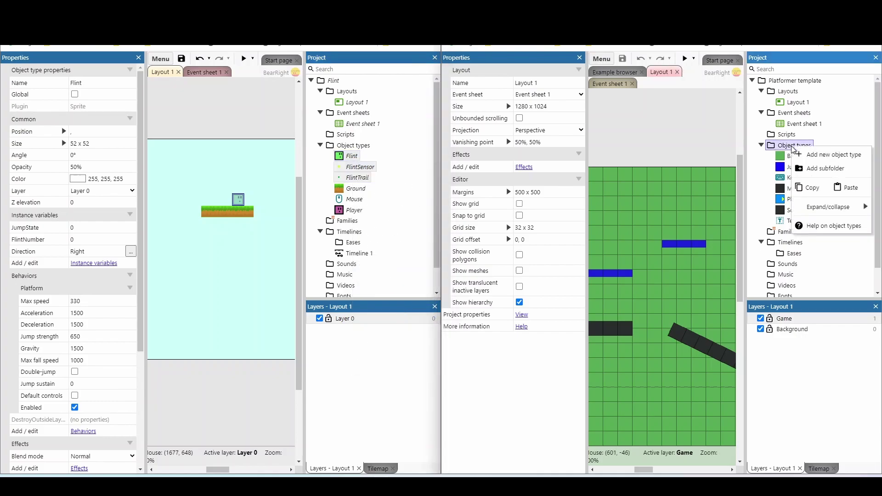
{"action": "left_click", "coordinate": [840, 188]}
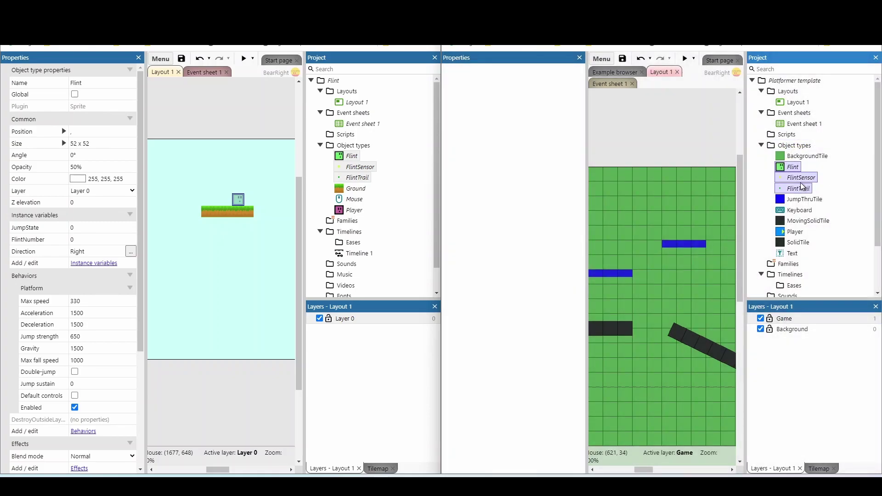
Step: Open Event sheet 1 in both the Platformer template and the Flint project, showing the end of the template's events
{"action": "left_click", "coordinate": [605, 86]}
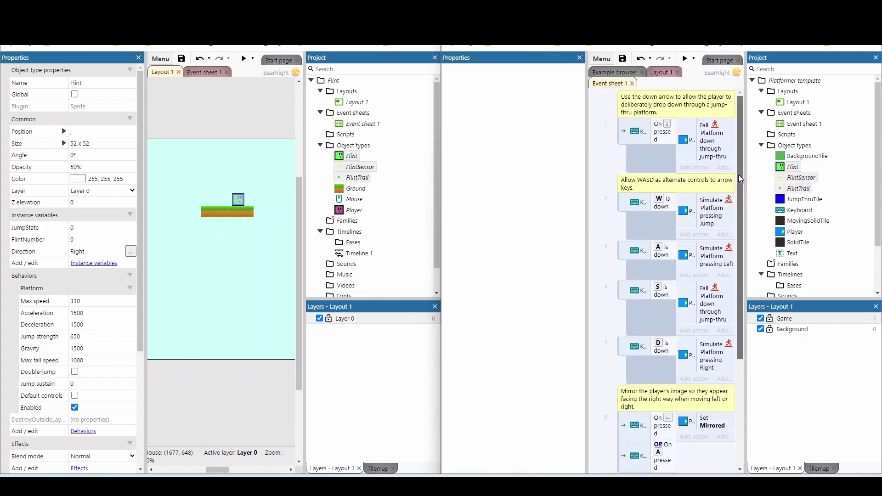
{"action": "scroll", "coordinate": [744, 294], "scroll_direction": "down", "scroll_amount": 2}
{"action": "scroll", "coordinate": [744, 294], "scroll_direction": "down", "scroll_amount": 1}
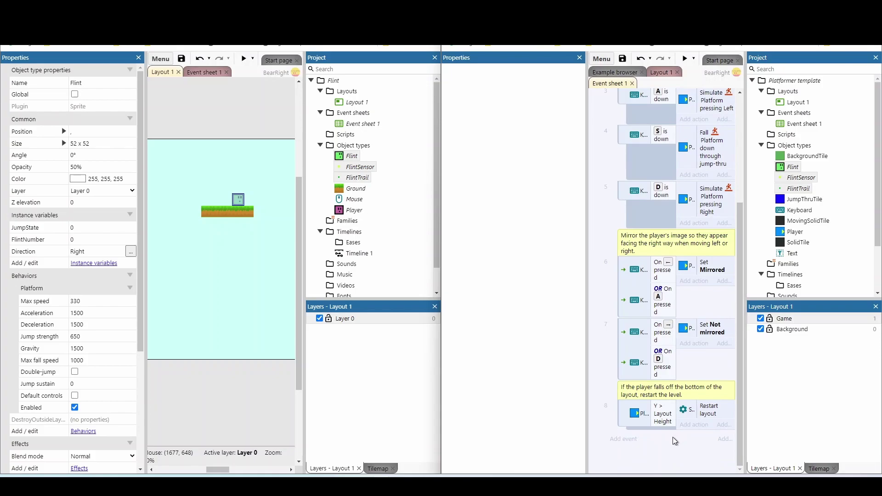
{"action": "left_click", "coordinate": [201, 73]}
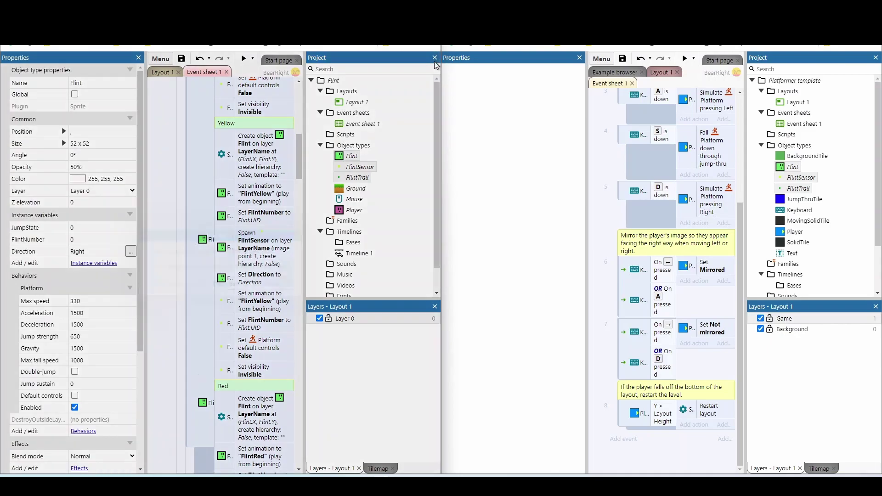
Step: Close the side bars in the Flint project and collapse the "On click - mouse required" event group
{"action": "left_click", "coordinate": [435, 59]}
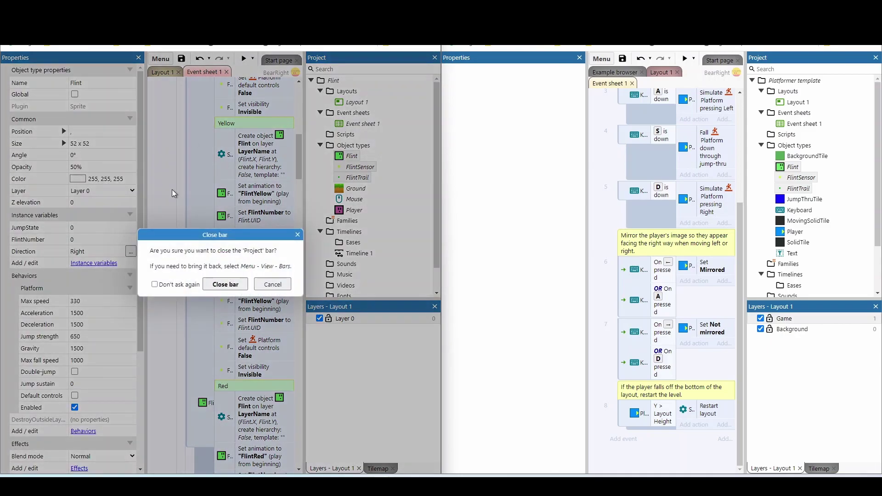
{"action": "left_click", "coordinate": [211, 285]}
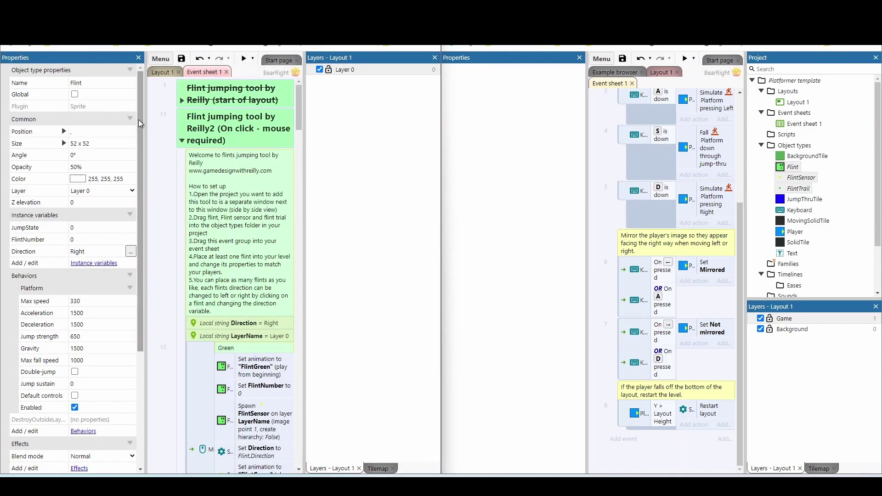
{"action": "left_click", "coordinate": [138, 57]}
{"action": "key", "text": "Return"}
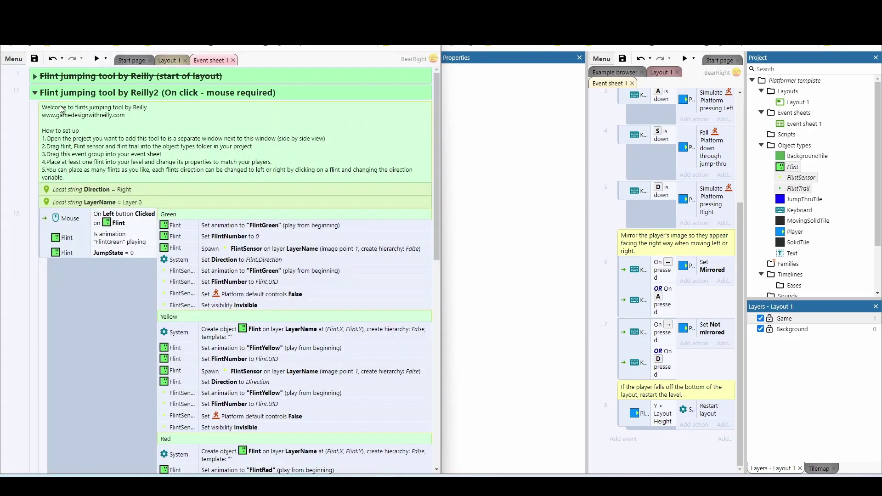
{"action": "left_click", "coordinate": [34, 92]}
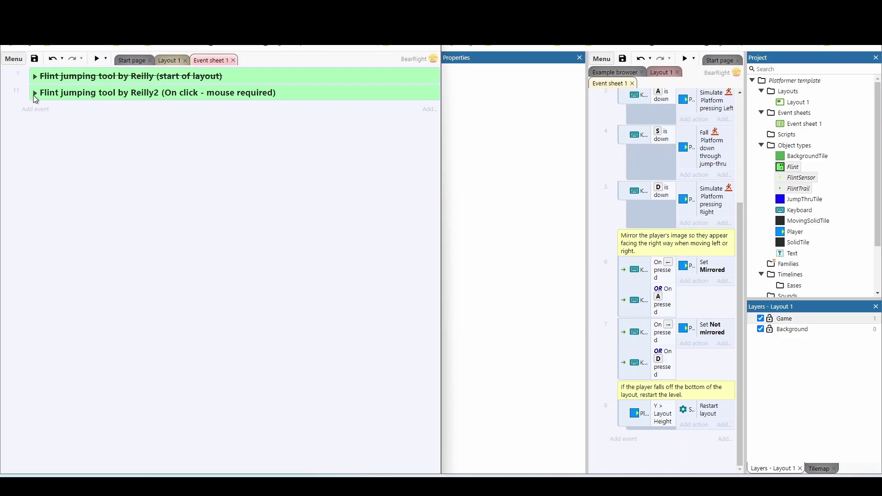
{"action": "left_click", "coordinate": [71, 77]}
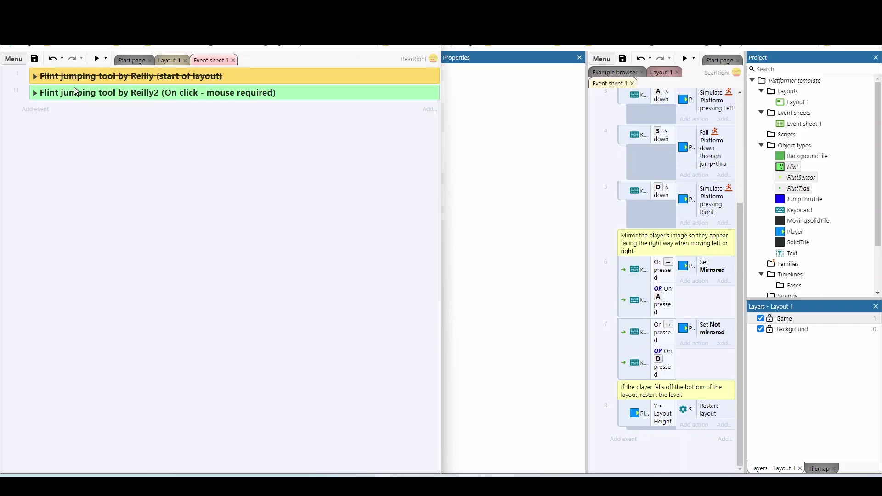
{"action": "left_click", "coordinate": [77, 95]}
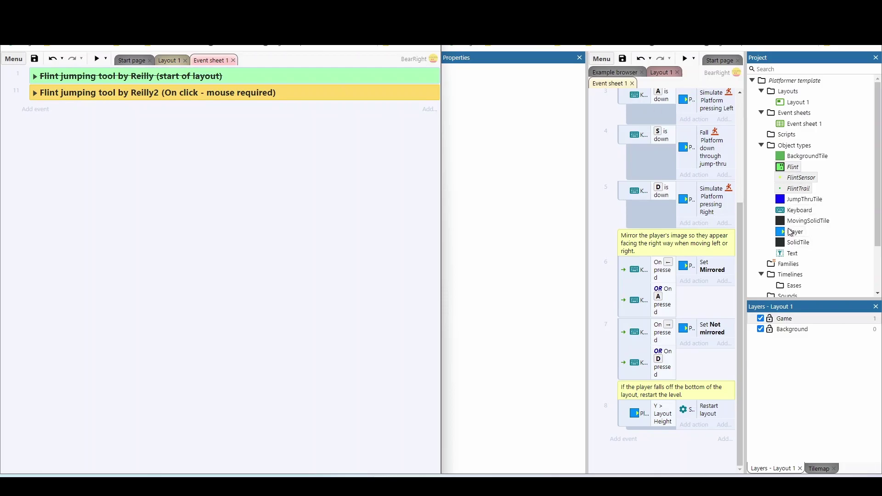
{"action": "right_click", "coordinate": [786, 147]}
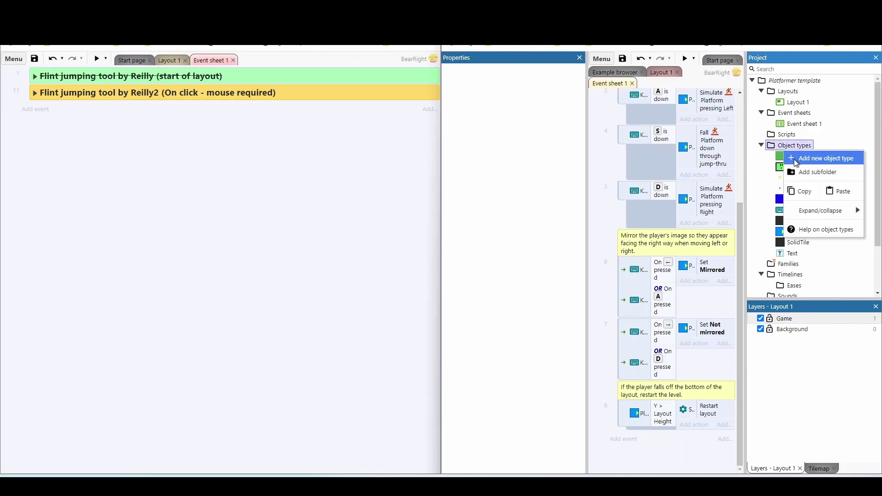
{"action": "left_click", "coordinate": [286, 156]}
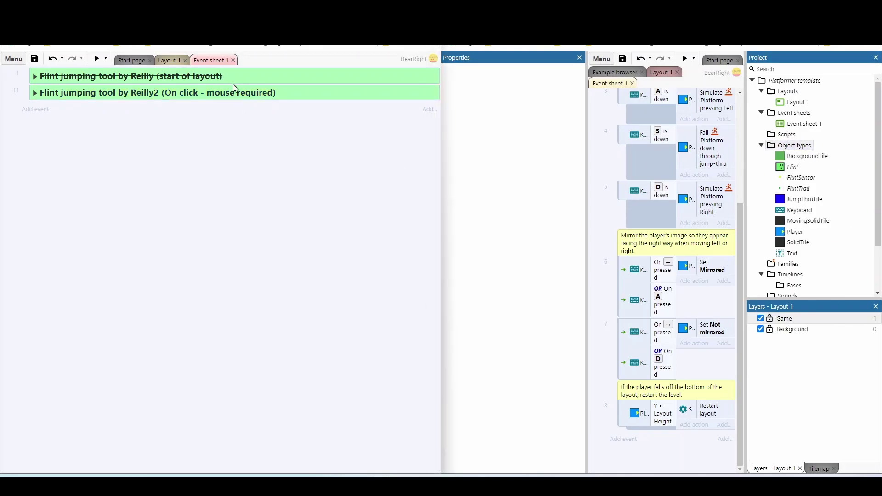
Step: Copy the "start of layout" event group to the end of the Platformer template's Event sheet 1 and toggle its disabled state there
{"action": "left_click", "coordinate": [233, 83]}
{"action": "right_click", "coordinate": [261, 79]}
{"action": "left_click", "coordinate": [301, 210]}
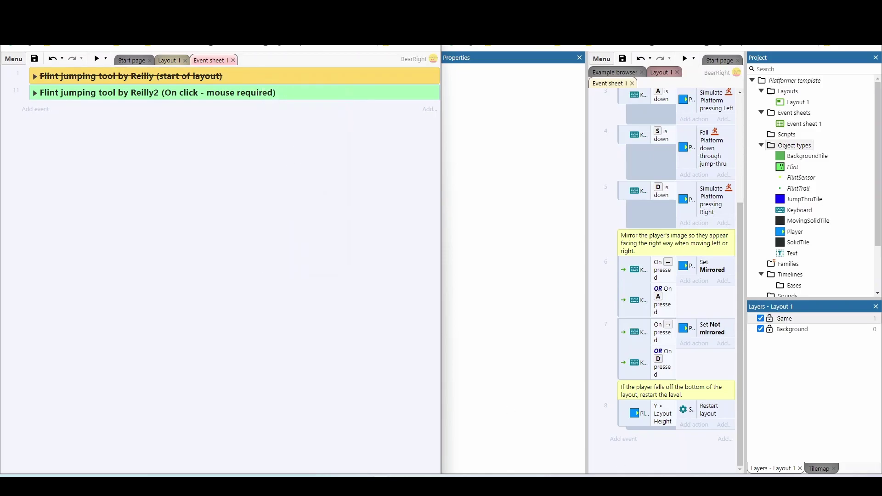
{"action": "right_click", "coordinate": [665, 457]}
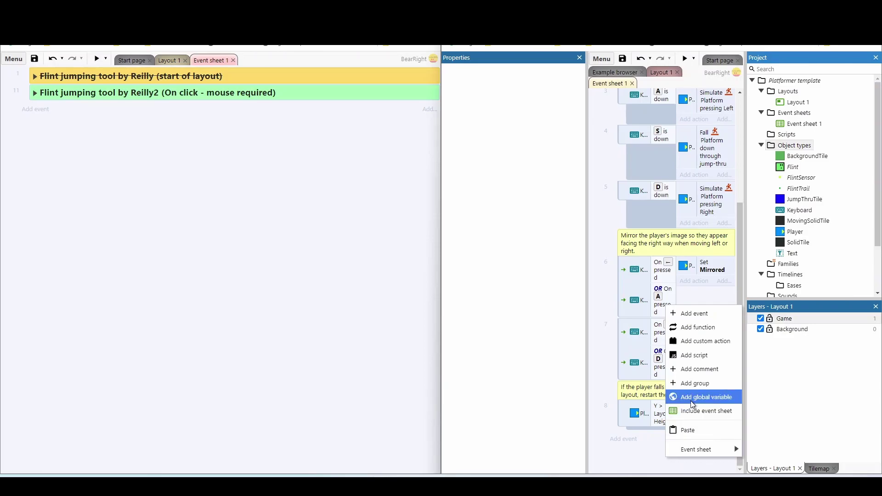
{"action": "left_click", "coordinate": [686, 429]}
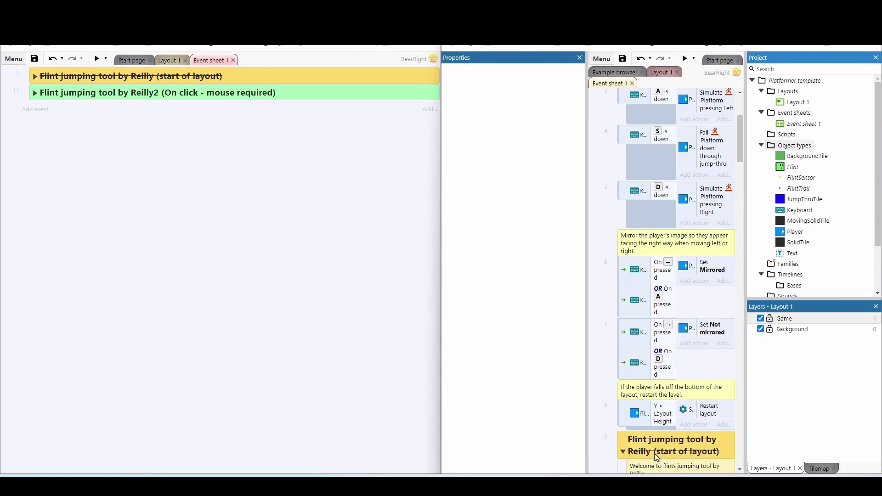
{"action": "right_click", "coordinate": [637, 447]}
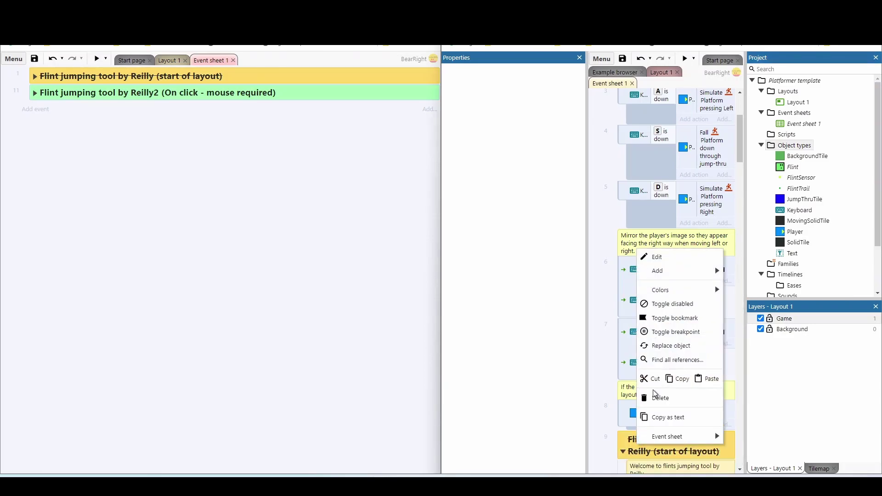
{"action": "left_click", "coordinate": [662, 306]}
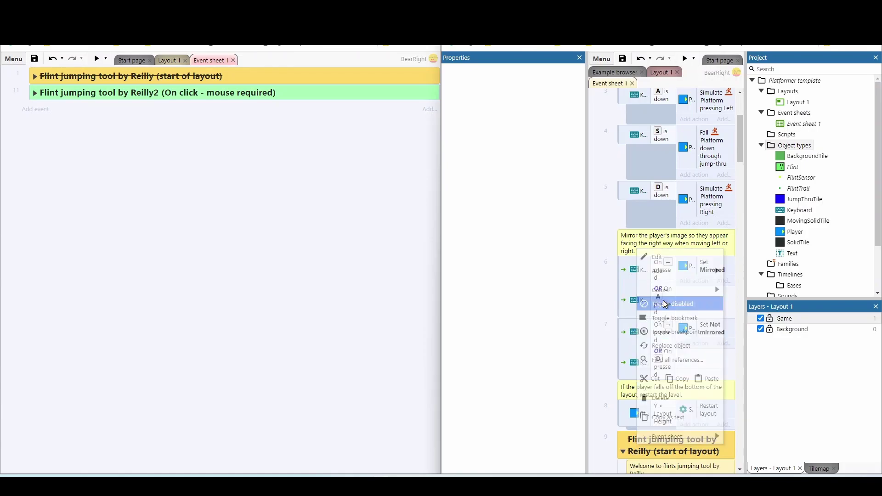
Step: Place one Flint on the large starting platform in Layout 1 and a second Flint on the next small platform
{"action": "left_click", "coordinate": [599, 370]}
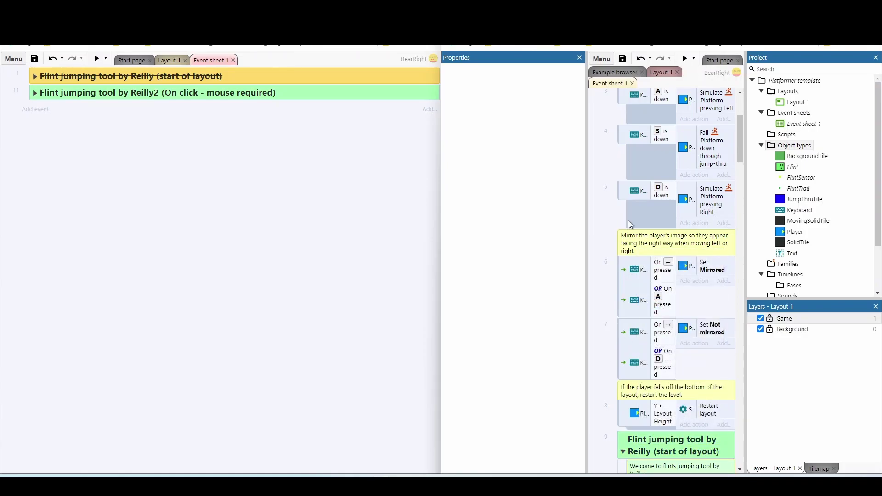
{"action": "left_click", "coordinate": [665, 72]}
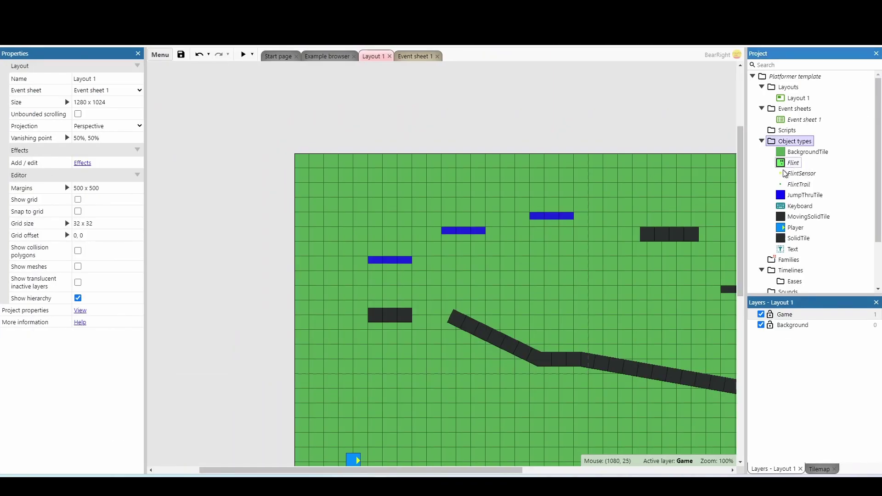
{"action": "left_click_drag", "start_coordinate": [785, 166], "coordinate": [439, 429]}
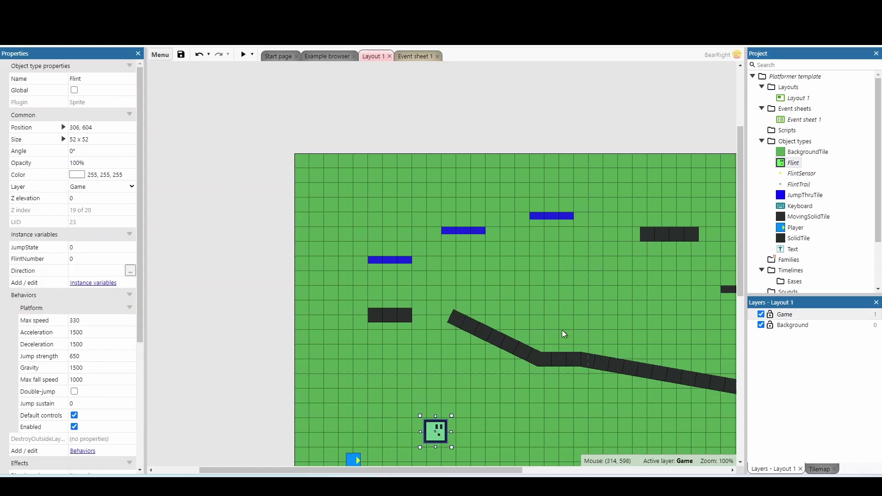
{"action": "left_click_drag", "start_coordinate": [739, 162], "coordinate": [739, 250]}
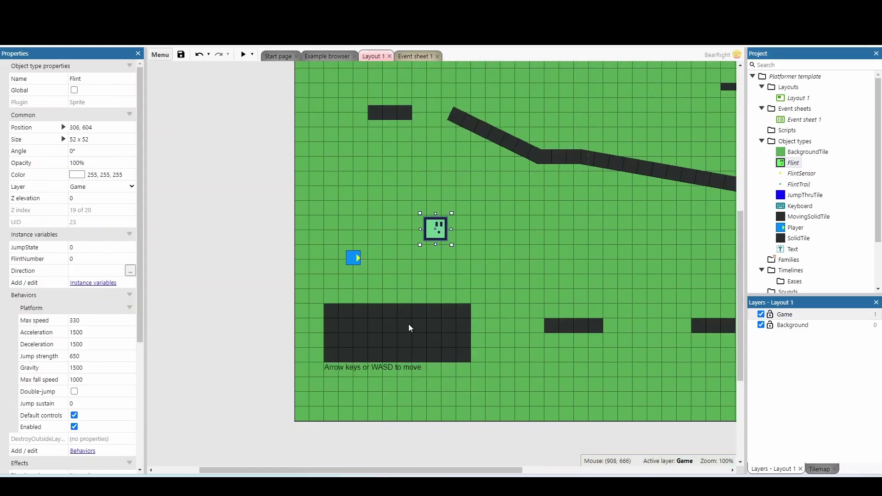
{"action": "left_click_drag", "start_coordinate": [436, 235], "coordinate": [438, 300]}
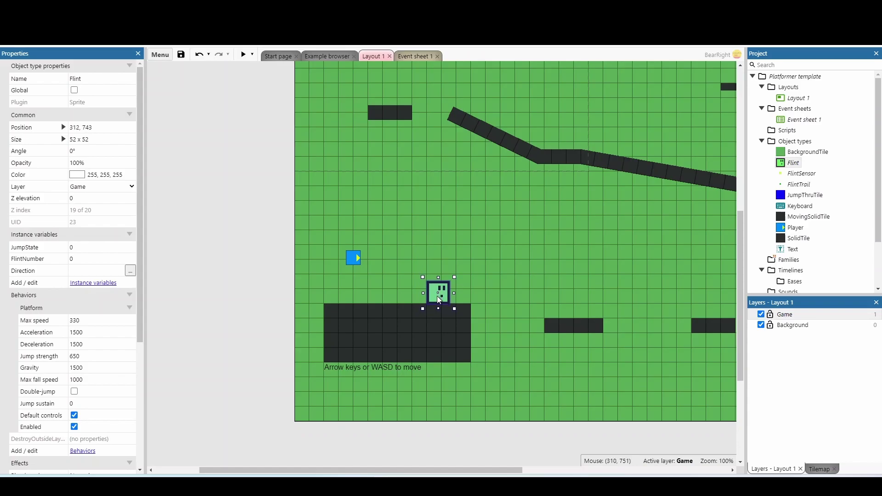
{"action": "left_click", "coordinate": [787, 166]}
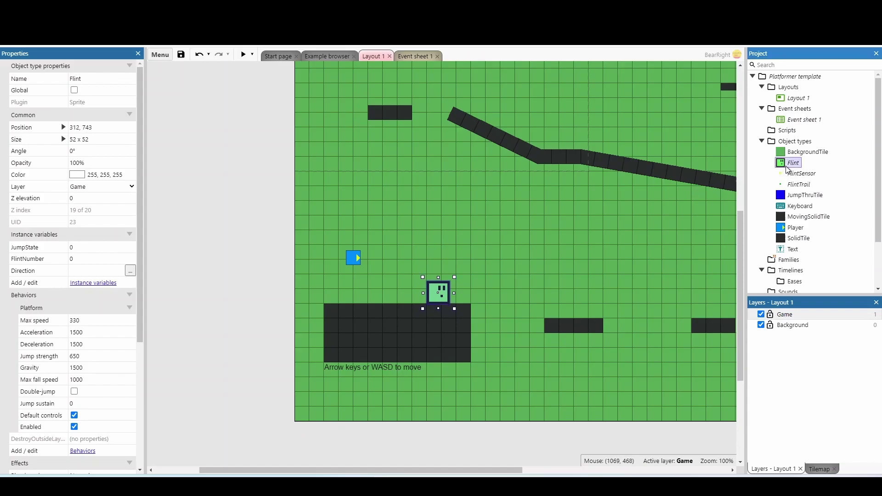
{"action": "left_click_drag", "start_coordinate": [787, 168], "coordinate": [579, 306]}
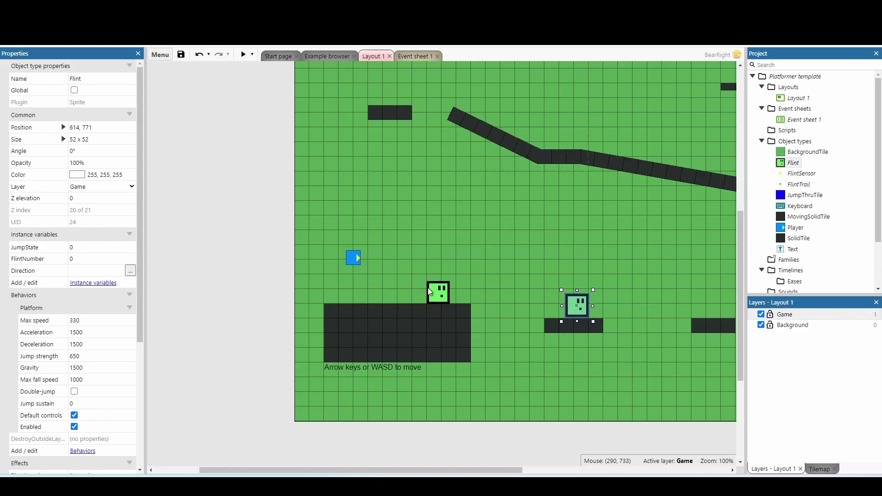
Step: Check the Player's size and set the size of both Flints to 32 x 32 to match it
{"action": "left_click", "coordinate": [359, 262]}
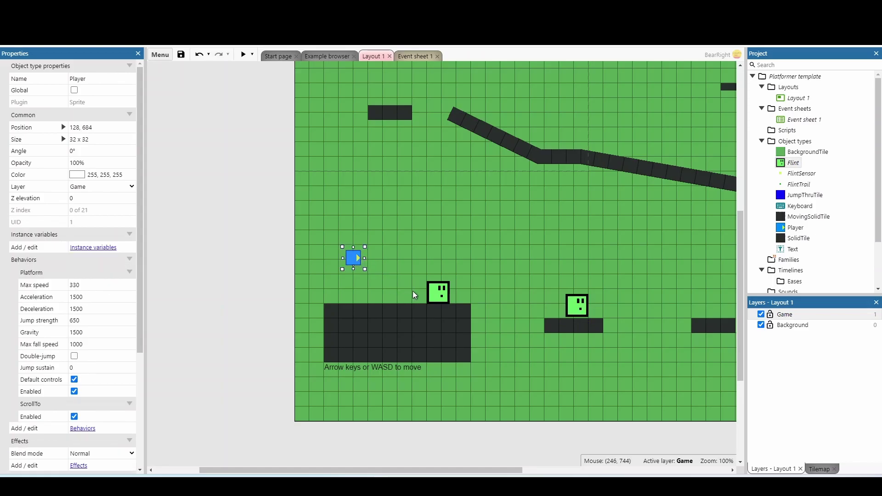
{"action": "left_click", "coordinate": [800, 163]}
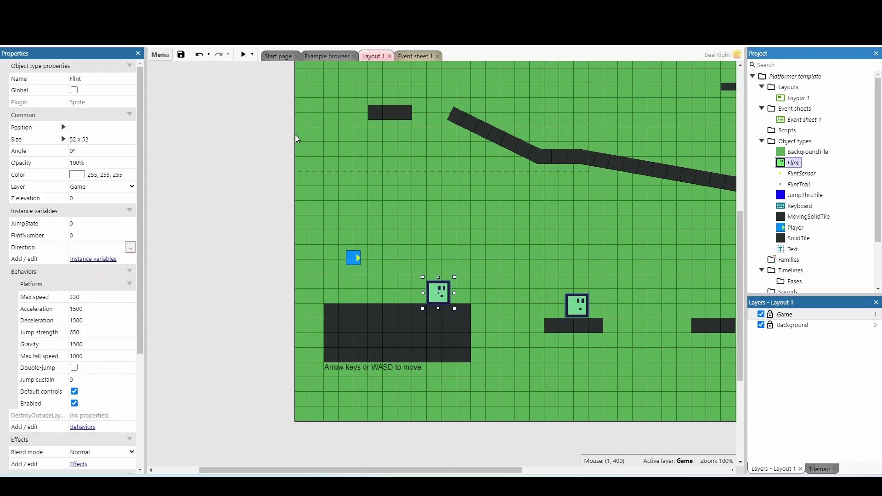
{"action": "left_click", "coordinate": [113, 139]}
{"action": "type", "text": "32 x 32"}
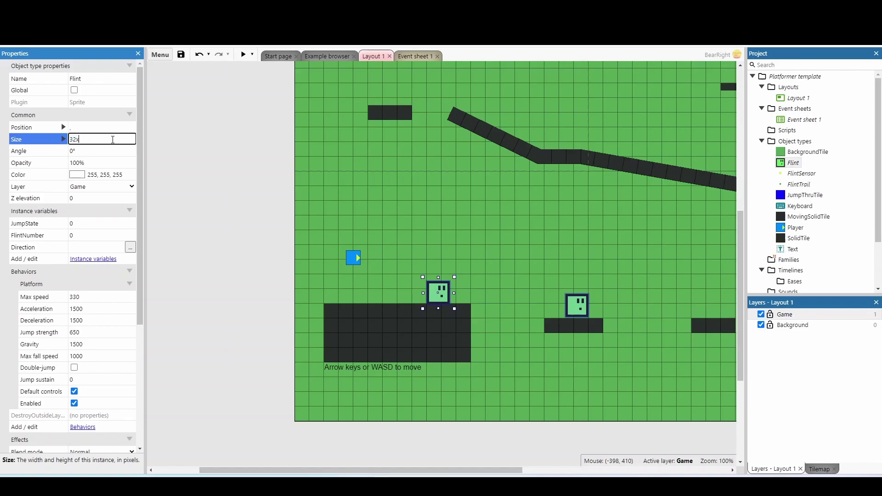
{"action": "key", "text": "Tab"}
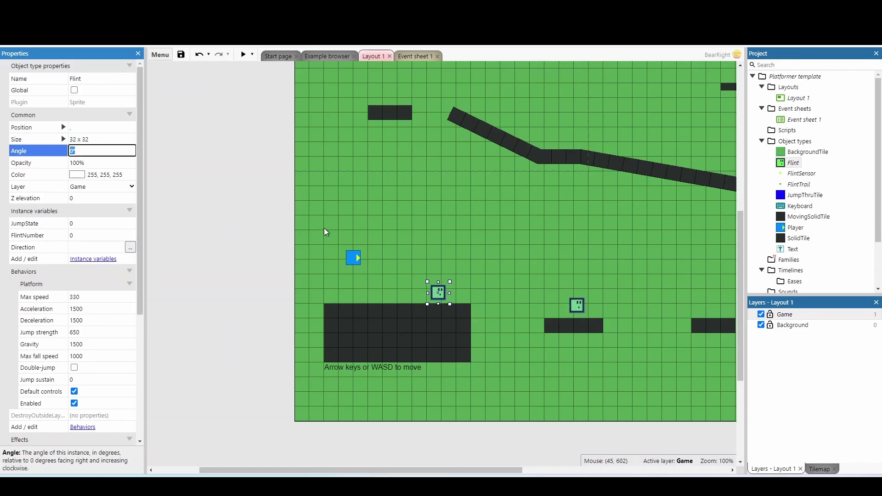
Step: Compare the Player's Platform behavior settings with the Flints' and view the options of Flint's Direction variable
{"action": "left_click", "coordinate": [353, 258]}
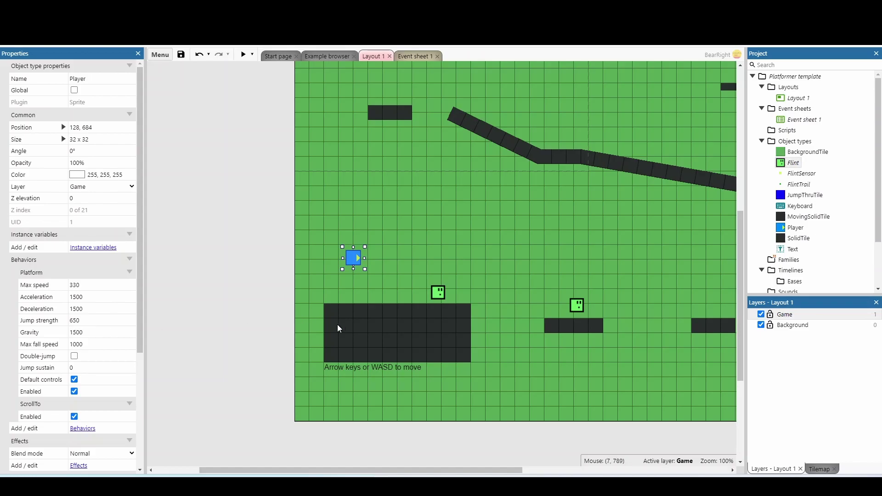
{"action": "left_click", "coordinate": [794, 163]}
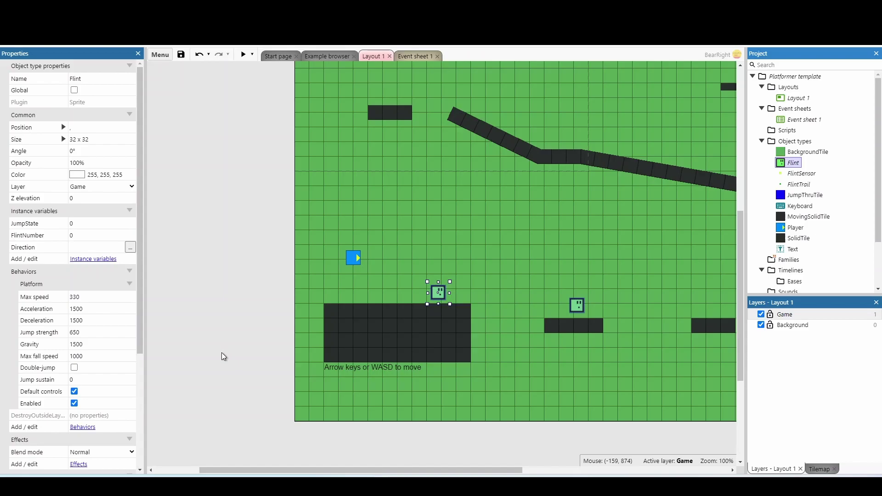
{"action": "left_click", "coordinate": [119, 250]}
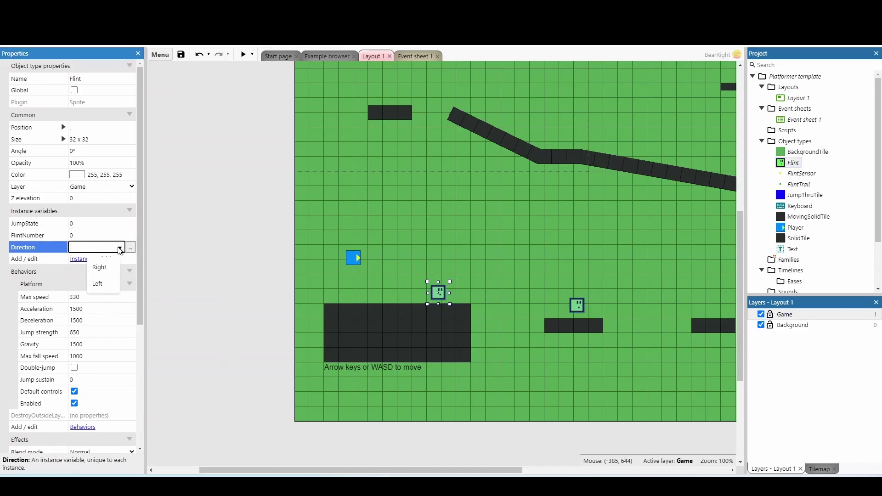
{"action": "left_click", "coordinate": [109, 286]}
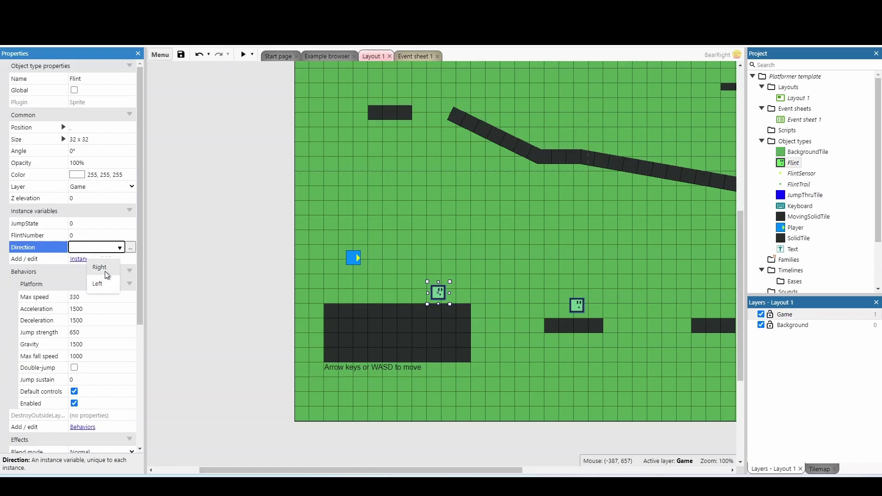
{"action": "left_click", "coordinate": [373, 229]}
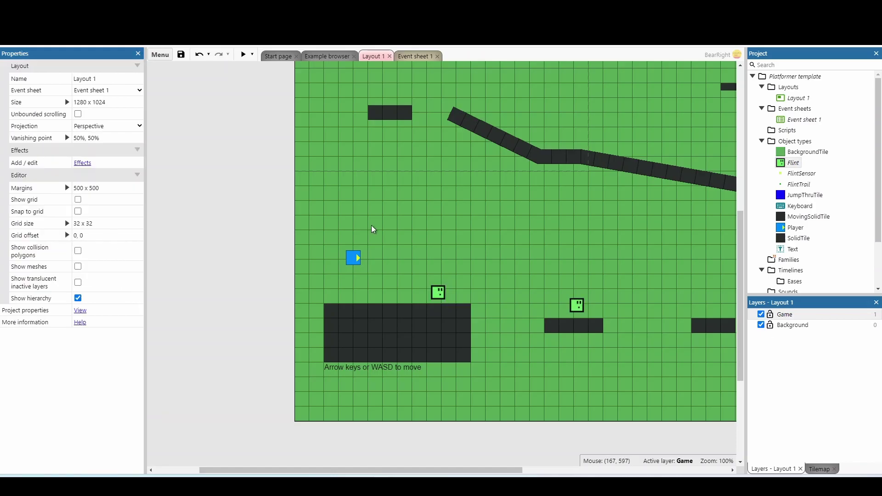
Step: Set the initial value of the Layername local variable to Game in the Flint "start of layout" event group
{"action": "left_click", "coordinate": [413, 57]}
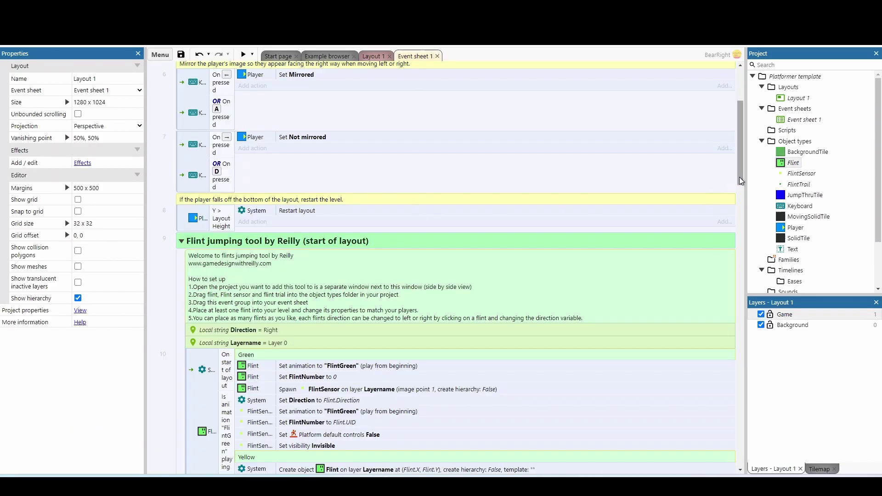
{"action": "left_click_drag", "start_coordinate": [739, 181], "coordinate": [733, 218]}
{"action": "left_click", "coordinate": [282, 171]}
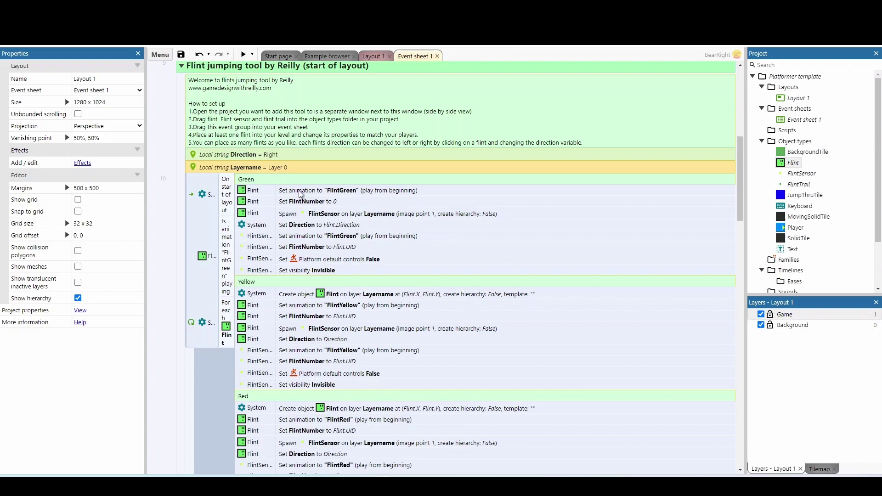
{"action": "double_click", "coordinate": [285, 168]}
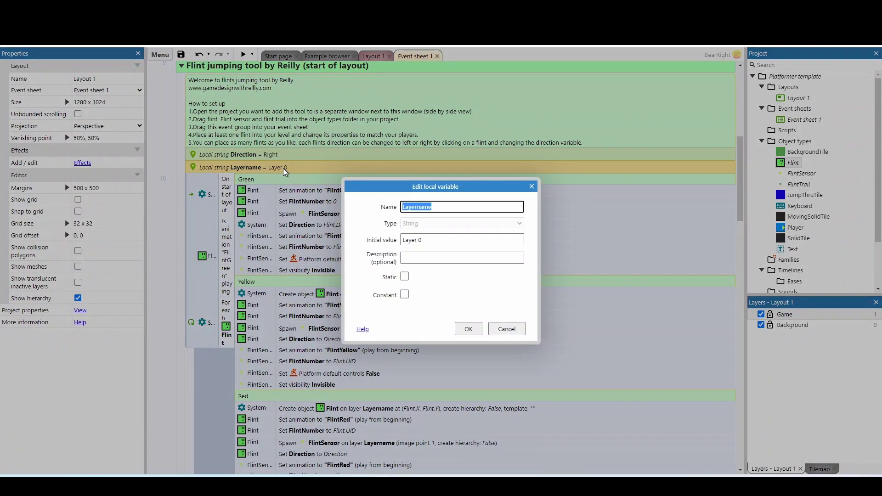
{"action": "key", "text": "Tab"}
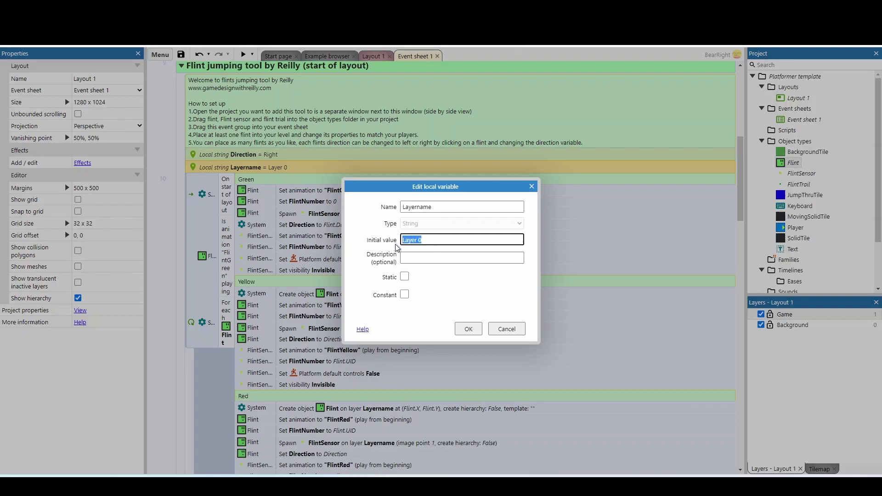
{"action": "type", "text": "Game"}
{"action": "left_click", "coordinate": [467, 328]}
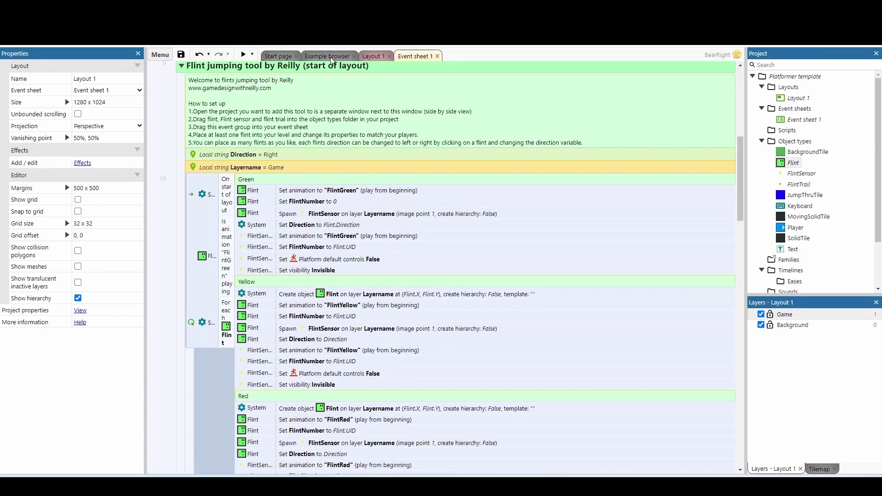
Step: Preview Layout 1 and move and jump the player across the platforms along the Flint jump trails
{"action": "left_click", "coordinate": [374, 57]}
{"action": "left_click", "coordinate": [243, 55]}
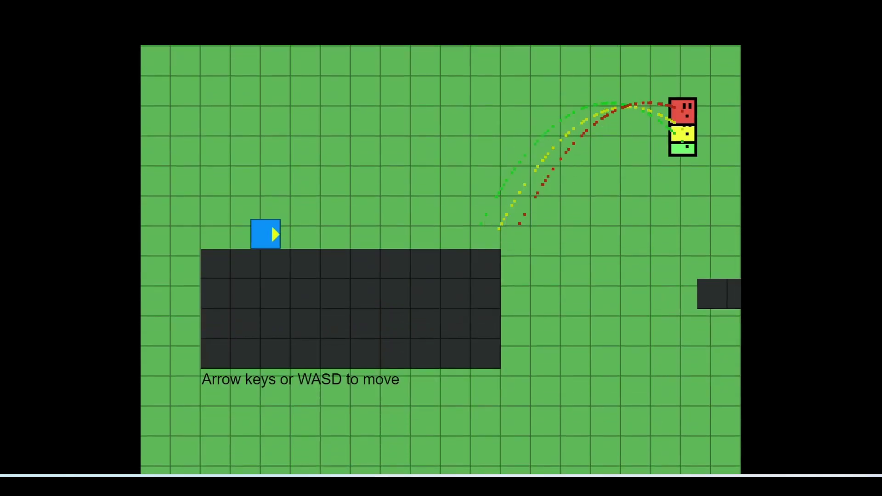
{"action": "key", "text": "Right"}
{"action": "key", "text": "Right"}
{"action": "key", "text": "Up"}
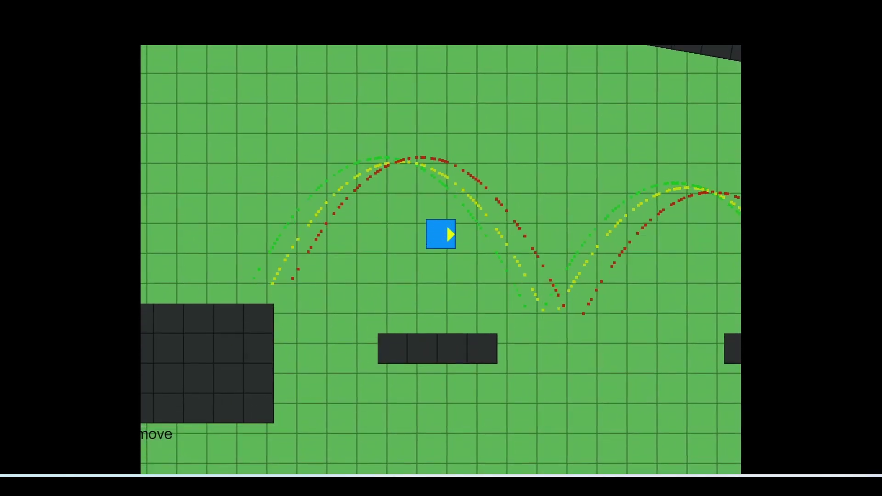
{"action": "key", "text": "Right"}
{"action": "key", "text": "Up"}
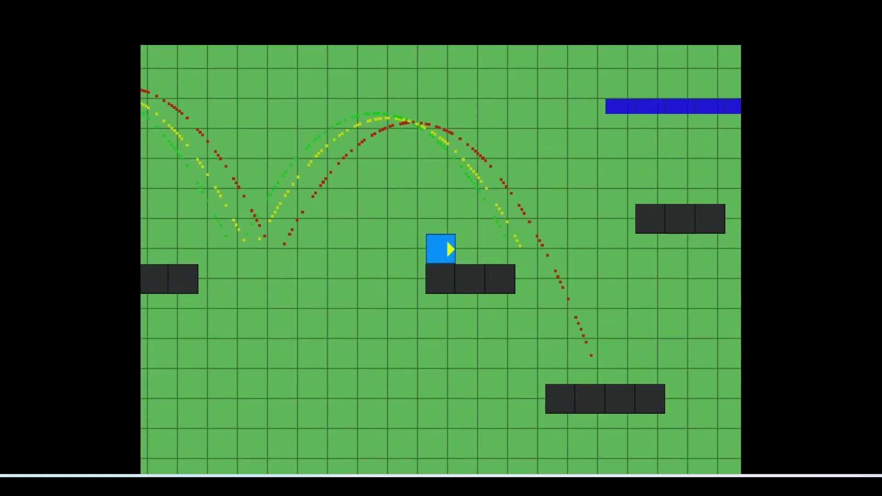
{"action": "key", "text": "Right"}
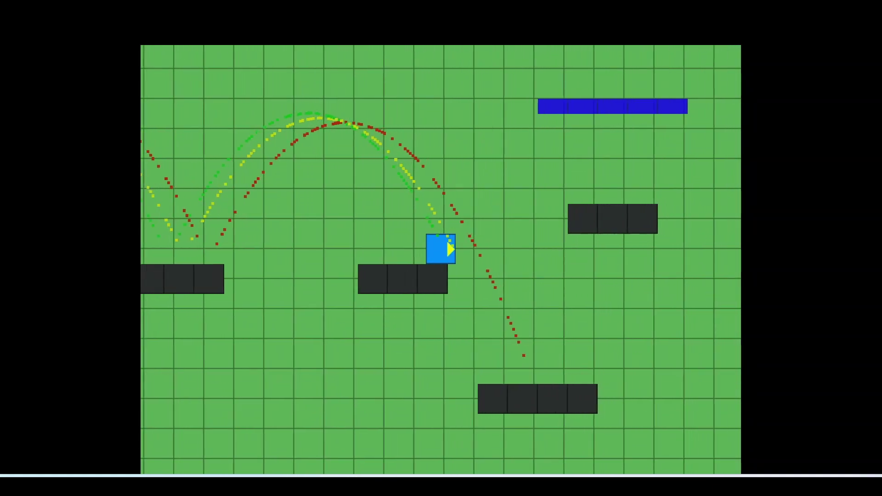
{"action": "key", "text": "Right"}
{"action": "key", "text": "Left"}
{"action": "key", "text": "Up"}
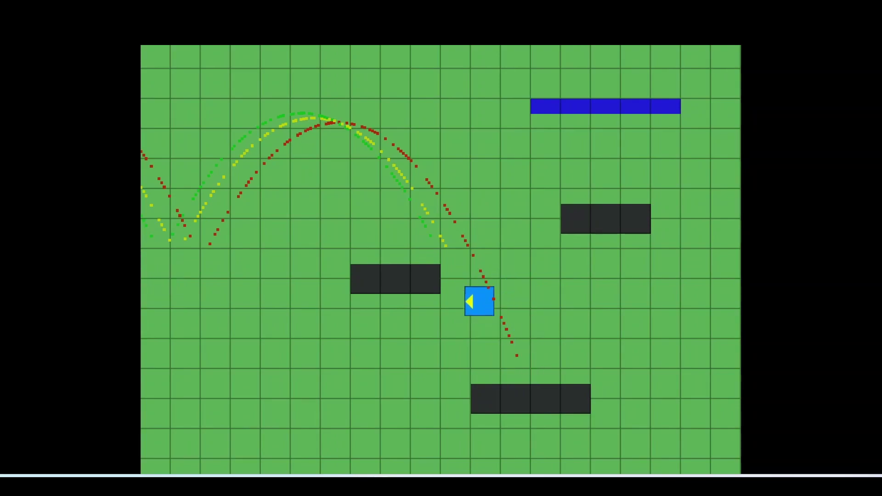
{"action": "key", "text": "Left"}
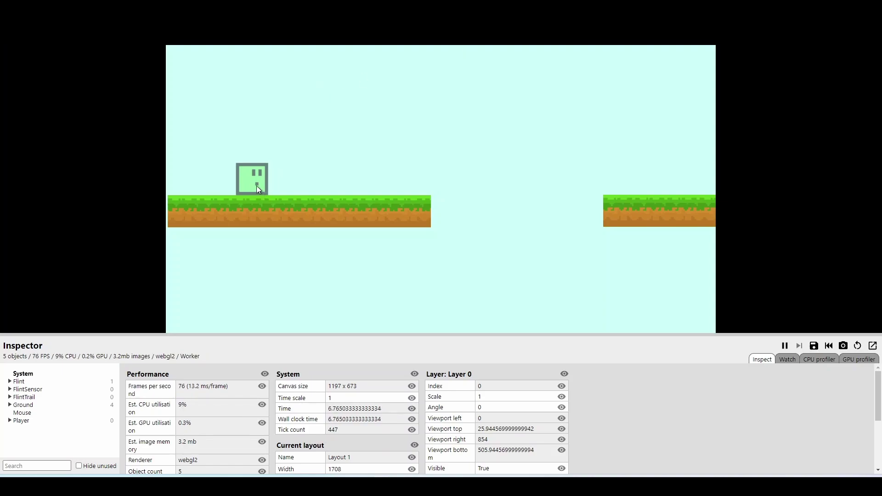
Step: Pause and resume the Flint project's debug preview in stages to examine how the green, yellow and red Flints jump the gap
{"action": "left_click", "coordinate": [784, 346]}
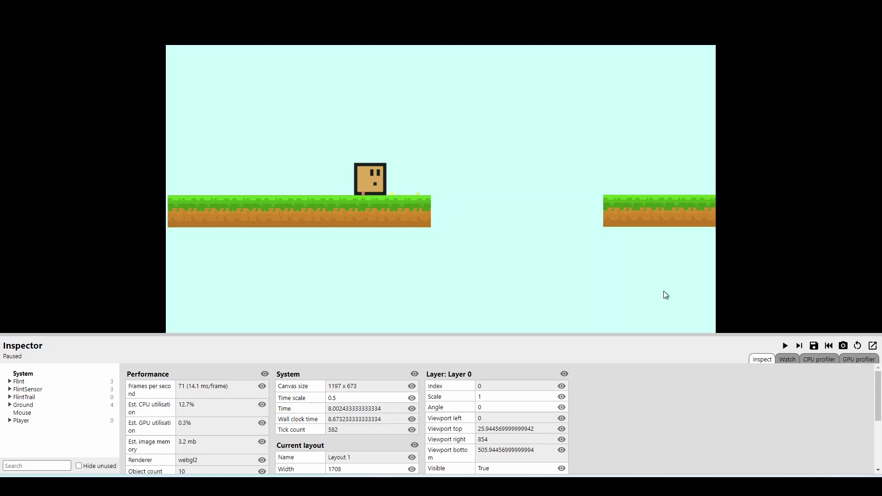
{"action": "left_click", "coordinate": [784, 346]}
{"action": "left_click", "coordinate": [784, 346]}
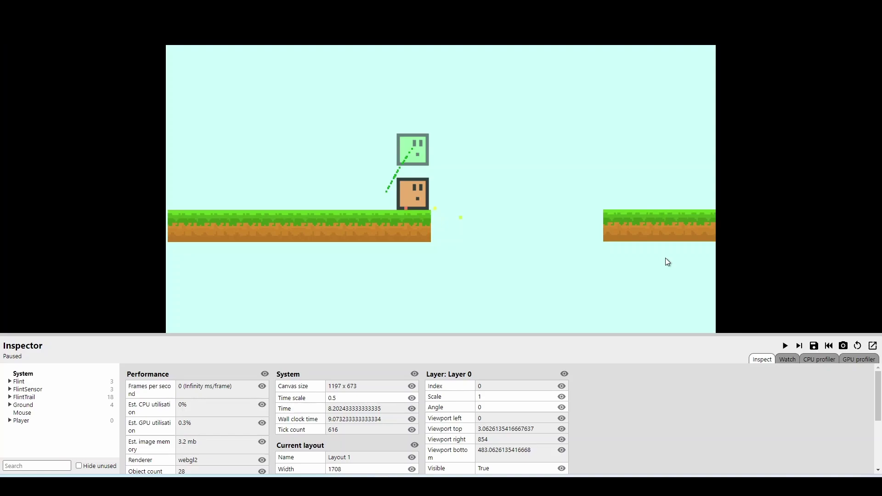
{"action": "double_click", "coordinate": [784, 346]}
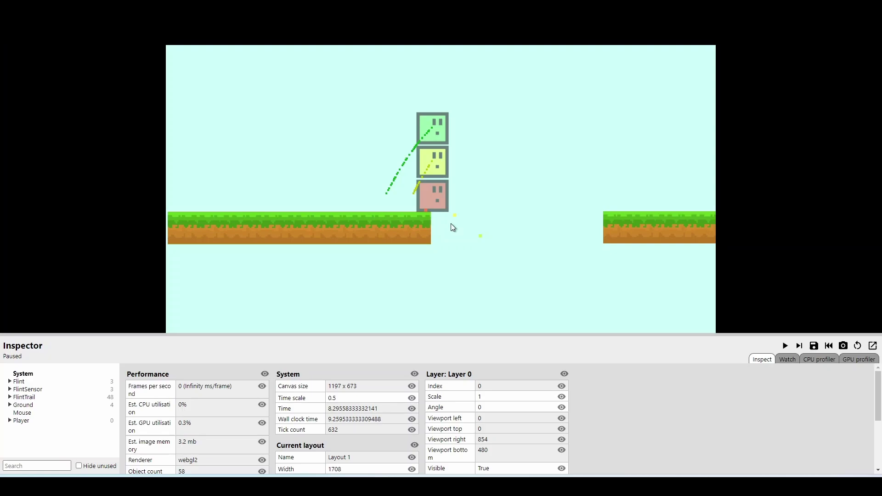
{"action": "left_click", "coordinate": [785, 345]}
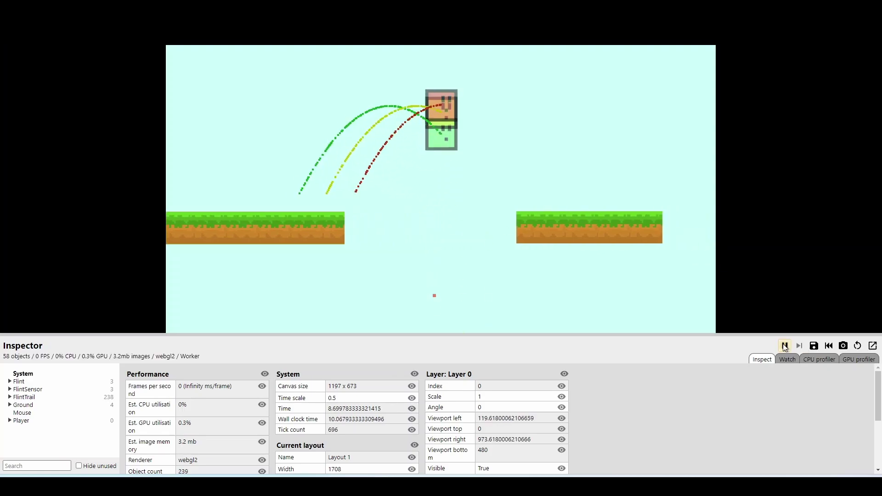
{"action": "left_click", "coordinate": [785, 346]}
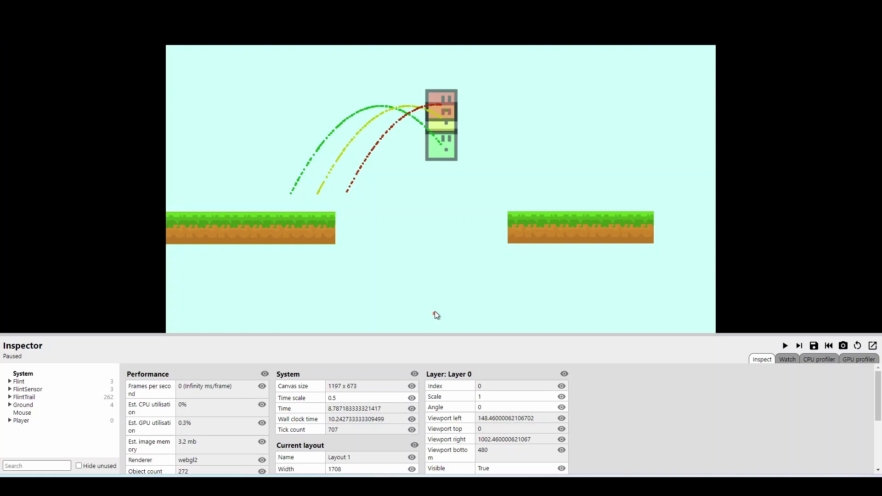
{"action": "left_click", "coordinate": [785, 345]}
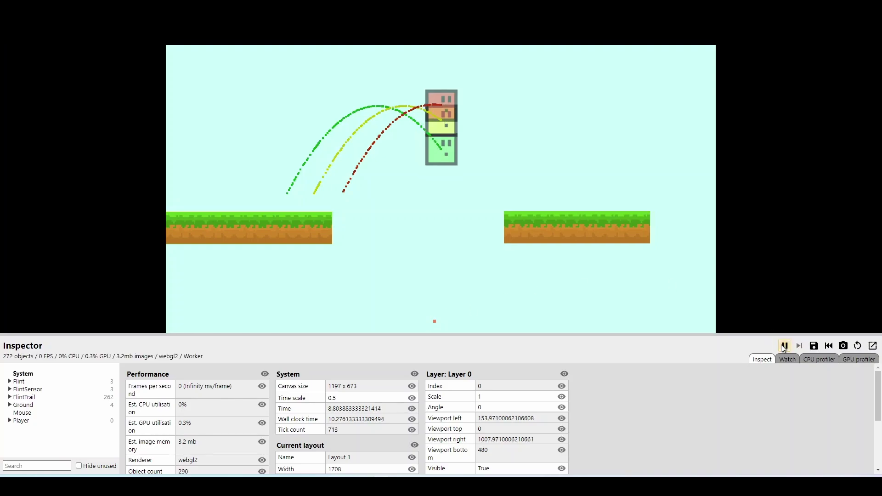
{"action": "left_click", "coordinate": [784, 346]}
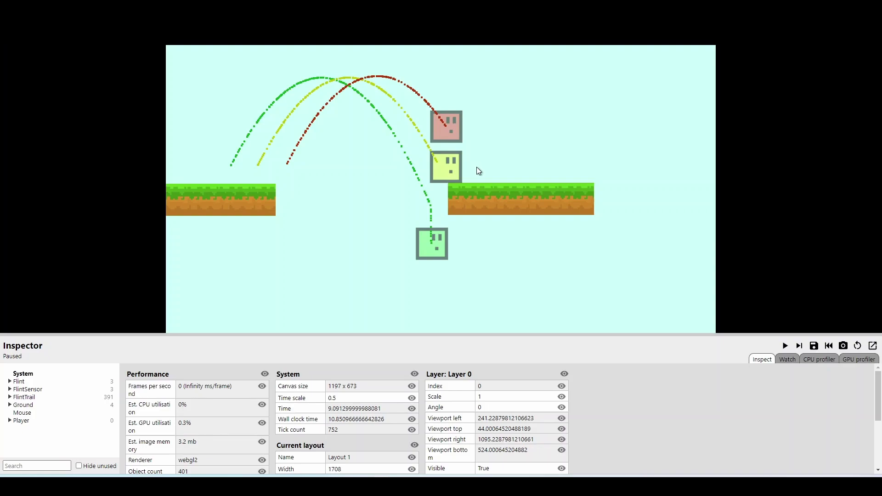
{"action": "left_click", "coordinate": [784, 346]}
{"action": "left_click", "coordinate": [784, 346]}
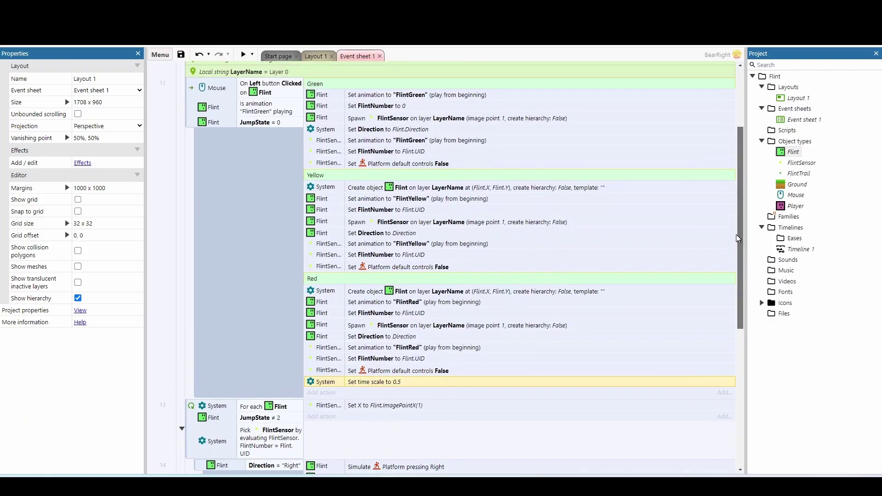
Step: Review the actions that spawn the green, yellow and red Flints and the FlintSensor picking condition in the For each Flint event
{"action": "scroll", "coordinate": [737, 236], "scroll_direction": "up", "scroll_amount": 1}
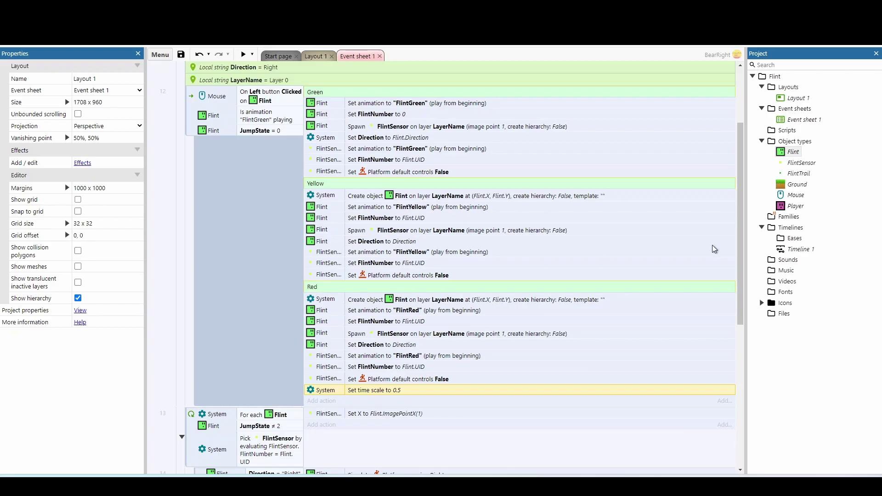
{"action": "left_click_drag", "start_coordinate": [737, 243], "coordinate": [735, 364]}
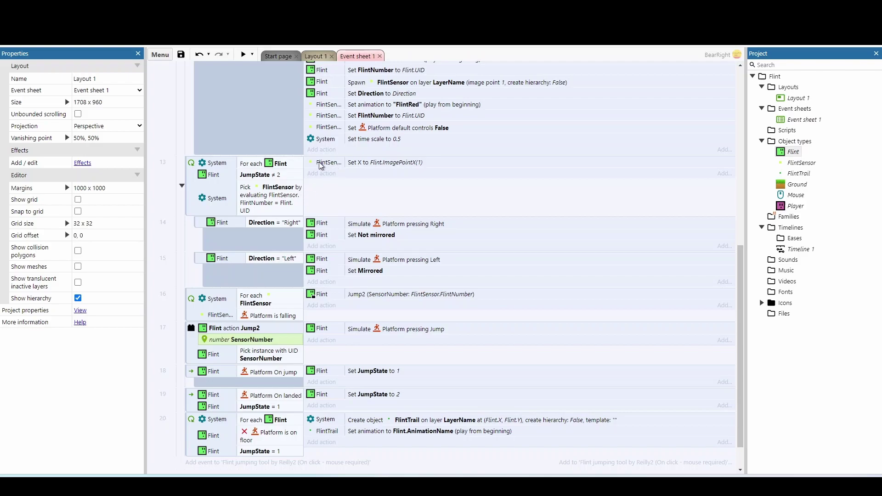
{"action": "left_click", "coordinate": [256, 201]}
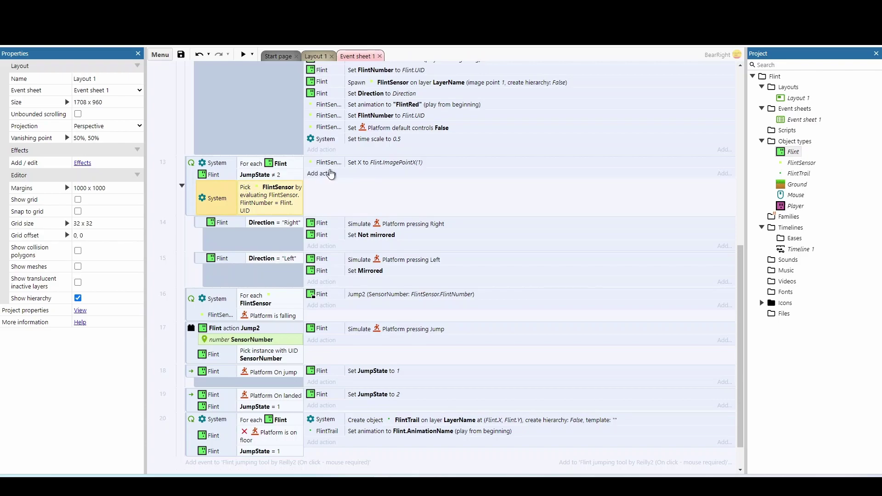
Step: Compare the position of Image Point 1 in Flint's FlintGreen, FlintYellow and FlintRed animations
{"action": "right_click", "coordinate": [791, 154]}
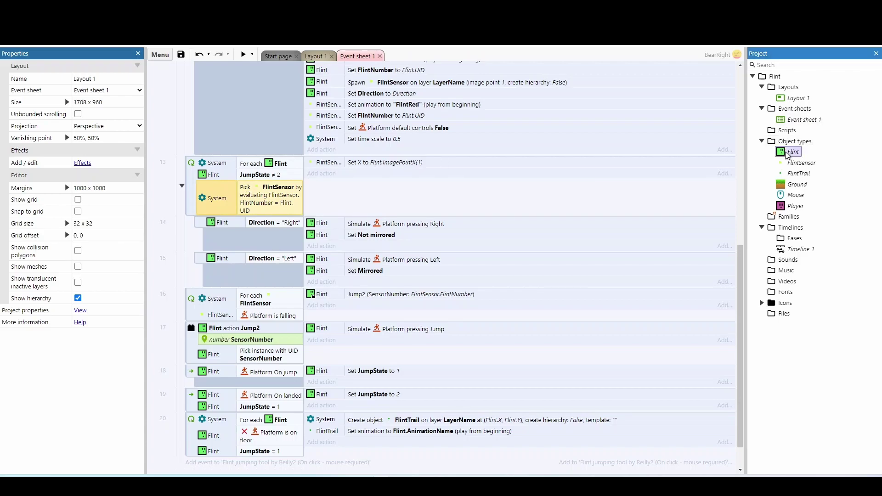
{"action": "left_click", "coordinate": [794, 160]}
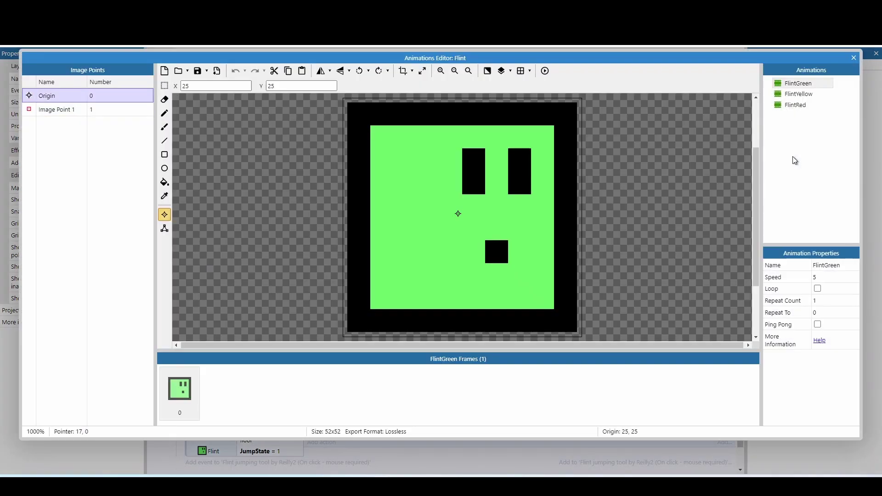
{"action": "left_click", "coordinate": [129, 110]}
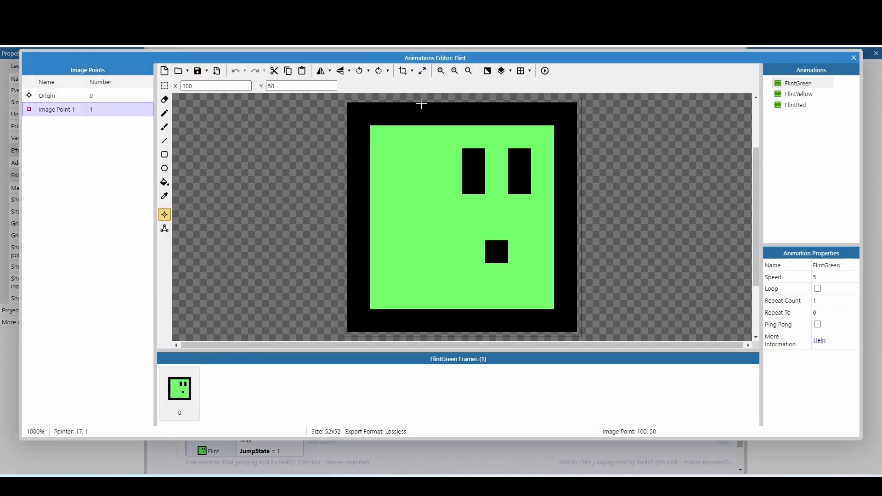
{"action": "left_click", "coordinate": [454, 70]}
{"action": "left_click", "coordinate": [454, 70]}
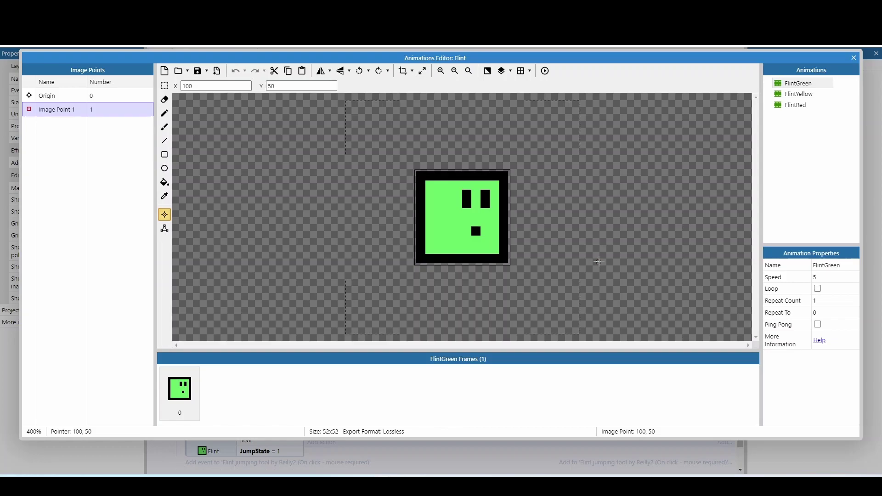
{"action": "left_click", "coordinate": [815, 95]}
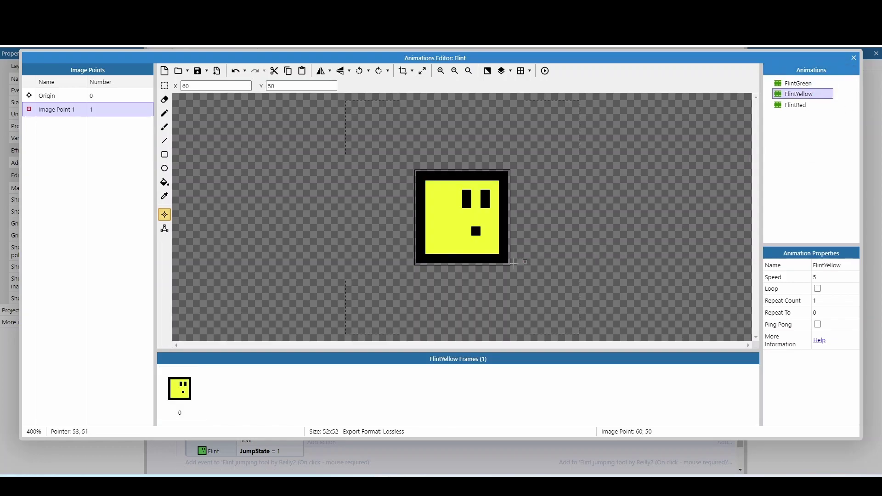
{"action": "left_click", "coordinate": [794, 106]}
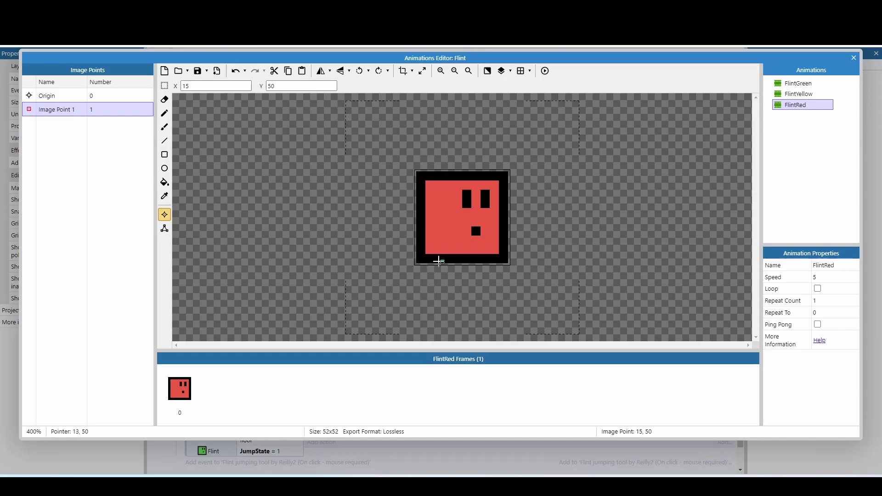
{"action": "key", "text": "Escape"}
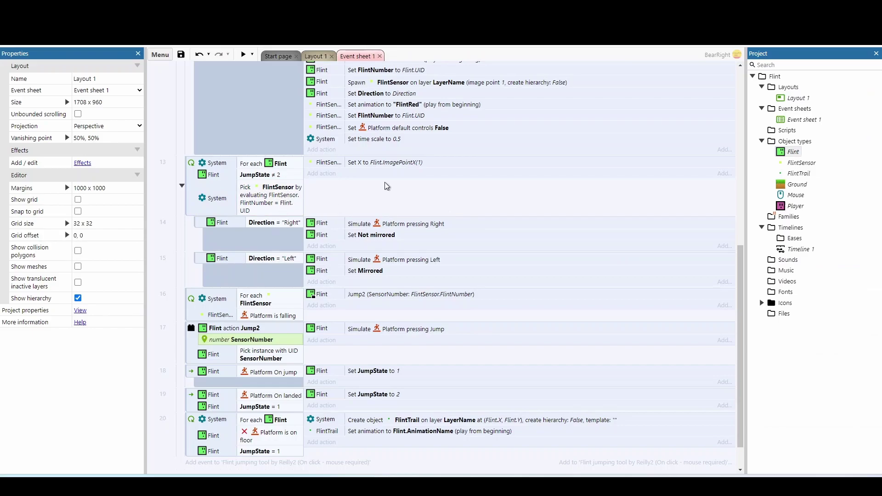
Step: View Flint's properties and examine the event that calls Jump2 for a falling FlintSensor, along with the Jump2 custom action
{"action": "left_click", "coordinate": [789, 152]}
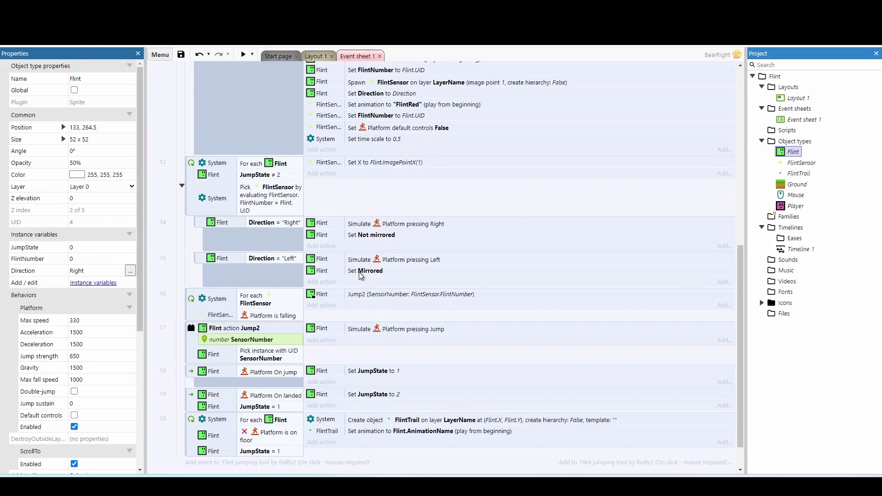
{"action": "left_click", "coordinate": [273, 319]}
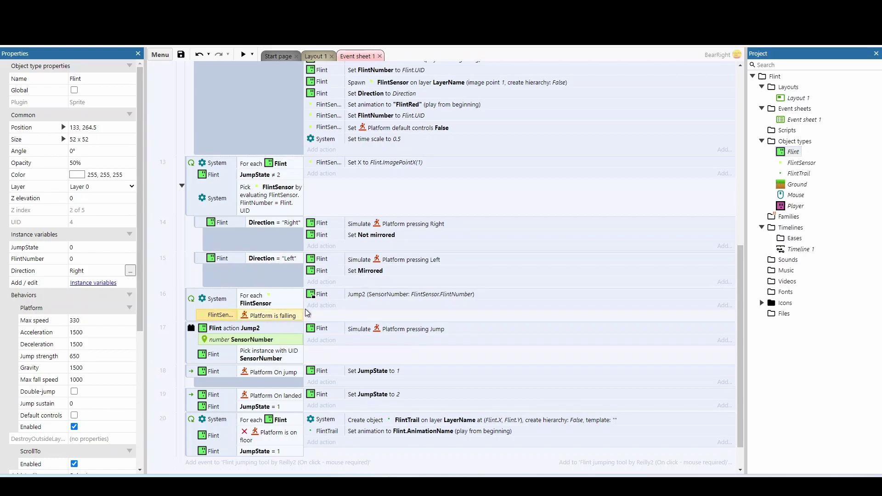
{"action": "left_click", "coordinate": [332, 296]}
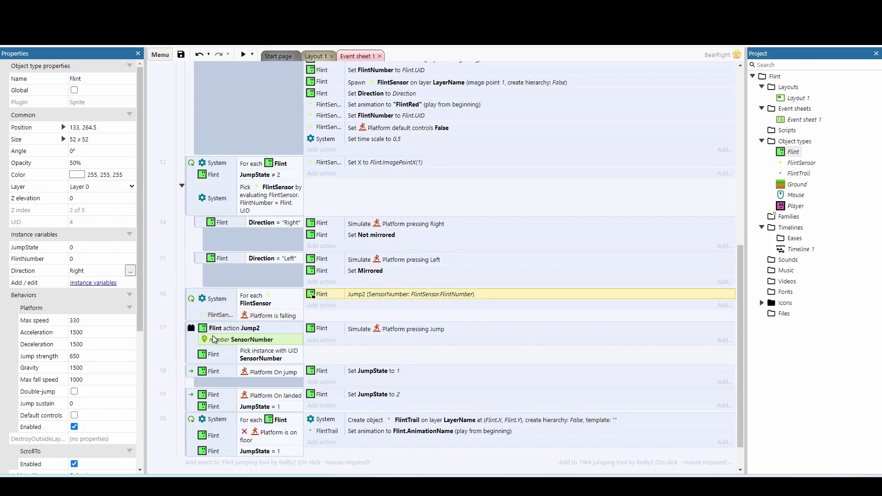
{"action": "left_click", "coordinate": [192, 329]}
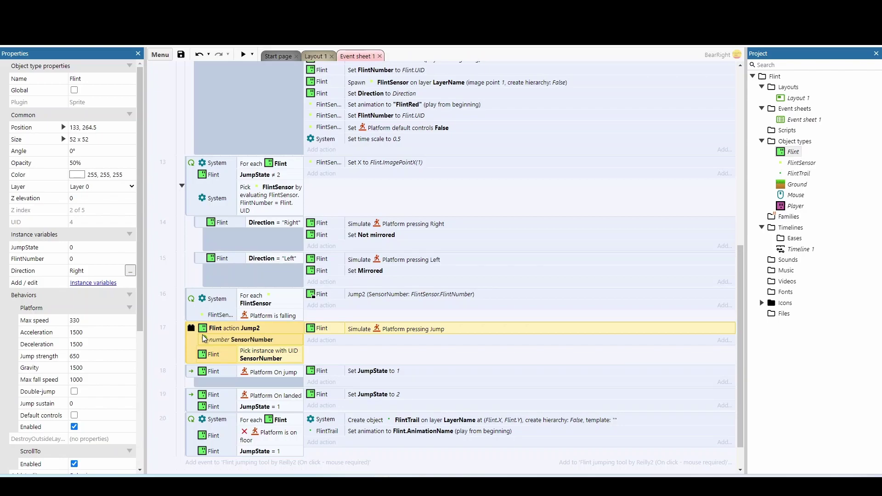
{"action": "left_click_drag", "start_coordinate": [738, 341], "coordinate": [738, 360]}
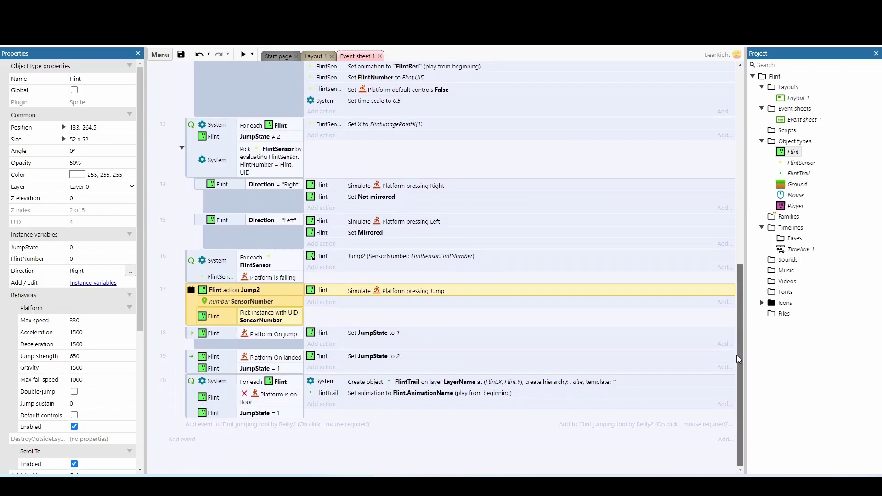
Step: Examine the JumpState actions for jumping and landing, and the conditions and actions of the event that creates the FlintTrail
{"action": "left_click", "coordinate": [366, 335]}
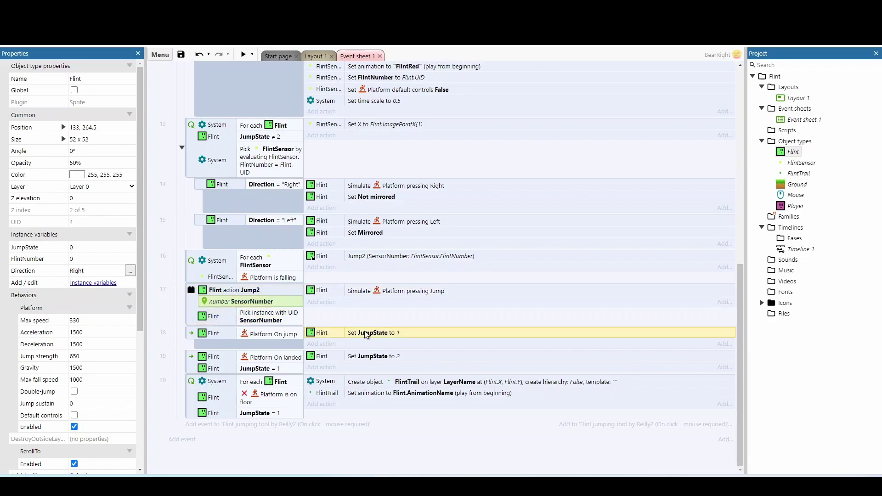
{"action": "left_click", "coordinate": [366, 355]}
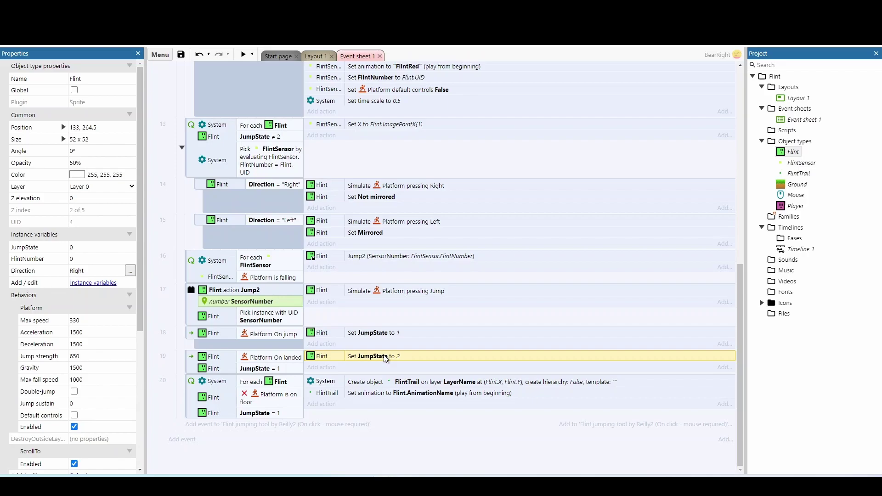
{"action": "left_click", "coordinate": [252, 382]}
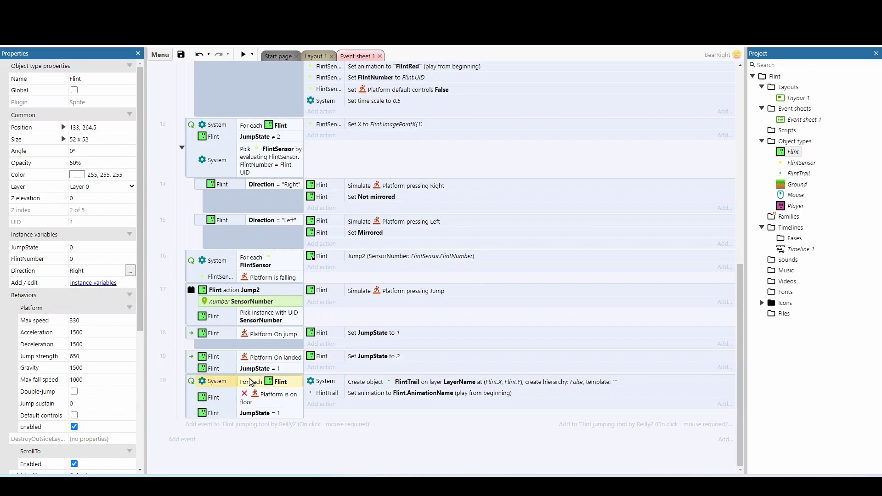
{"action": "left_click", "coordinate": [254, 400]}
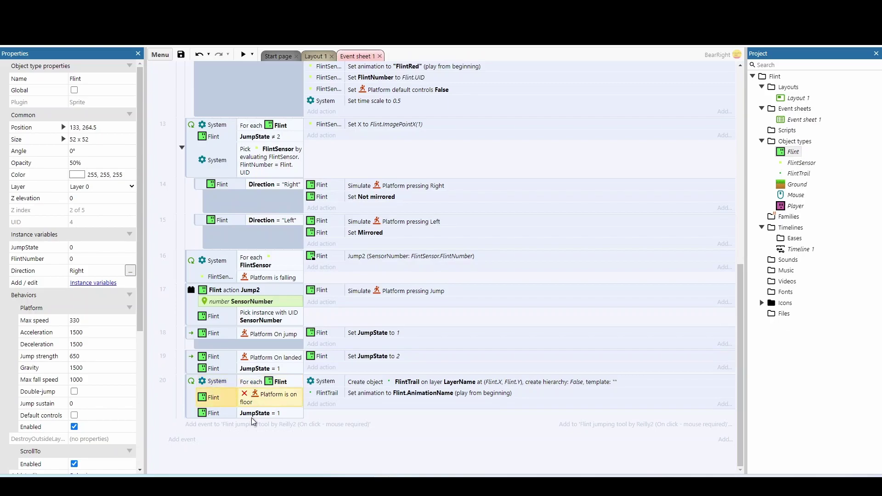
{"action": "left_click", "coordinate": [254, 415]}
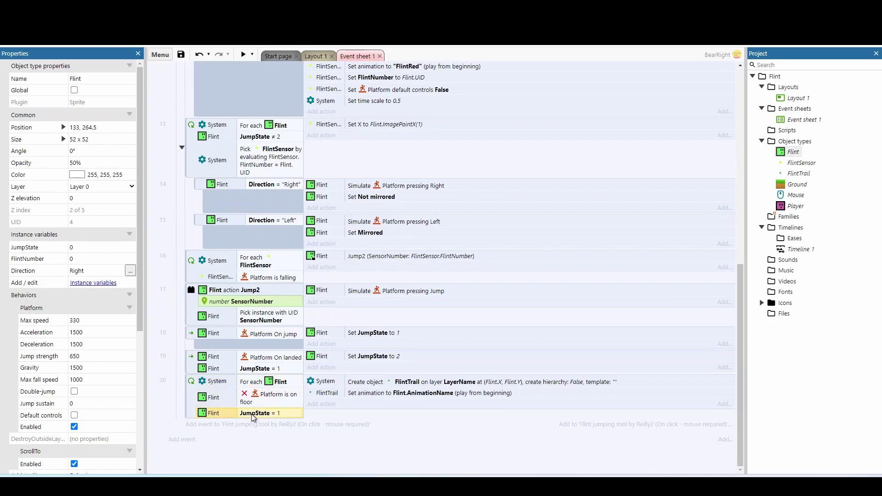
{"action": "left_click", "coordinate": [394, 385]}
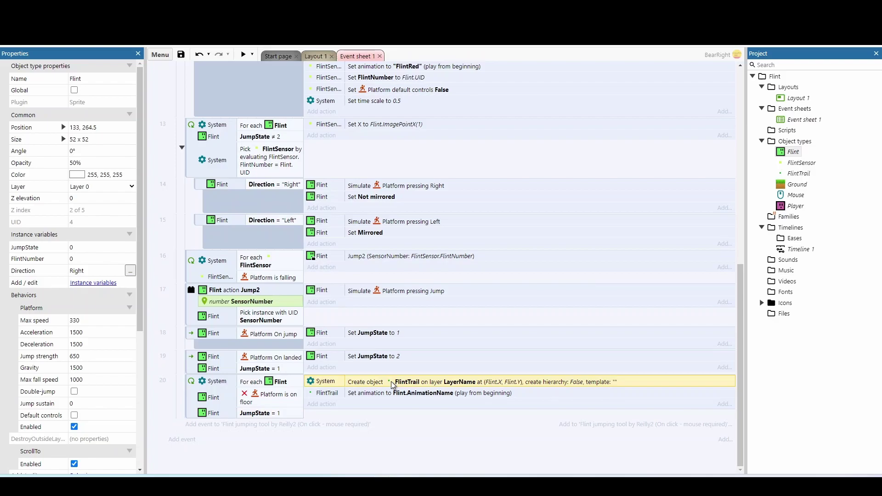
{"action": "left_click", "coordinate": [392, 392]}
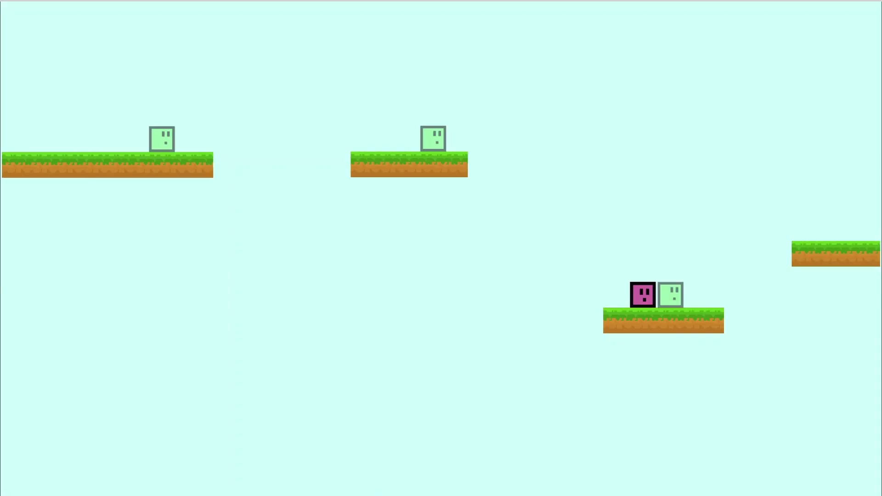
Step: Jump the player in the running preview from the lowest platform across the gap to the far-right platform
{"action": "key", "text": "Right"}
{"action": "key", "text": "Up"}
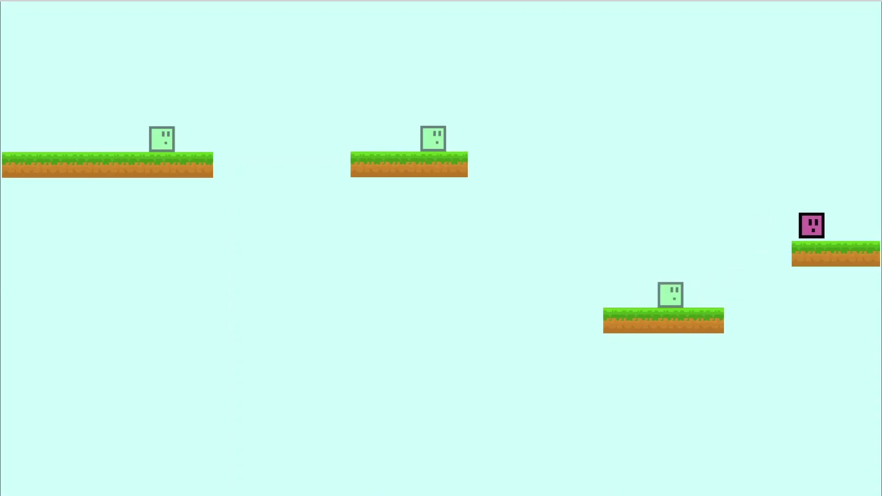